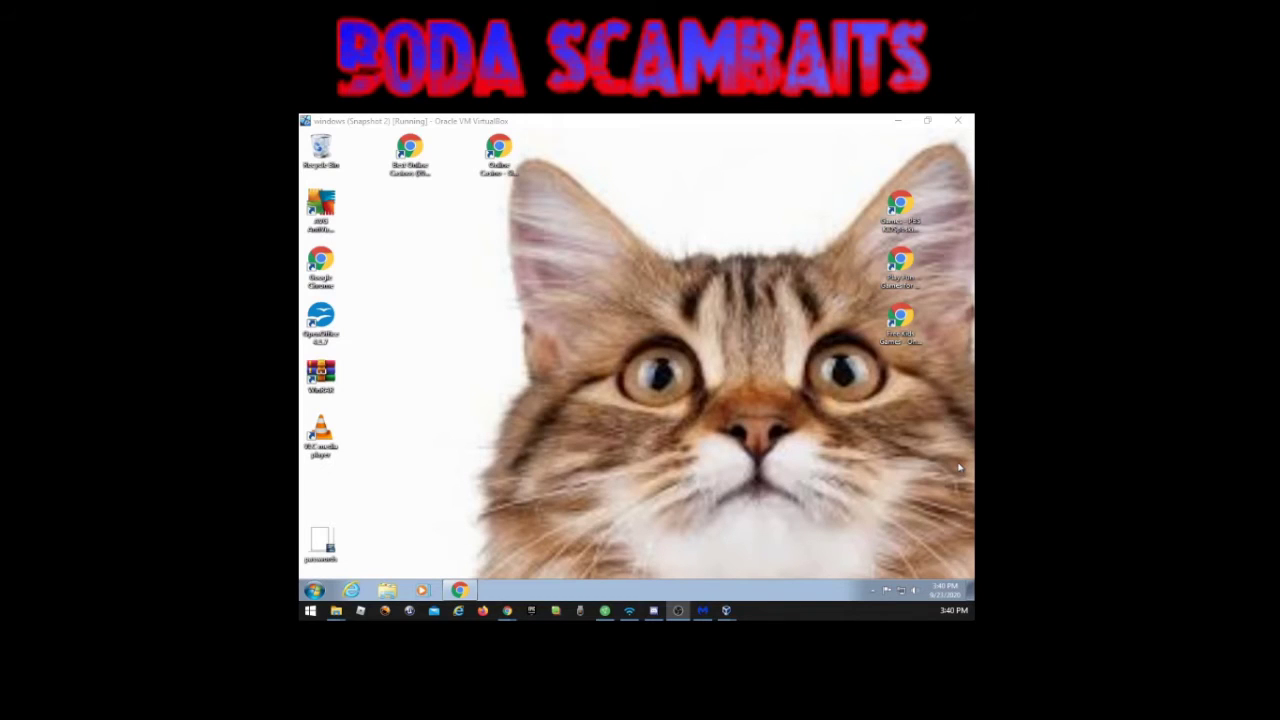
Step: Activate the 'windows (Snapshot 2)' virtual machine window so its guest desktop has focus
click(514, 403)
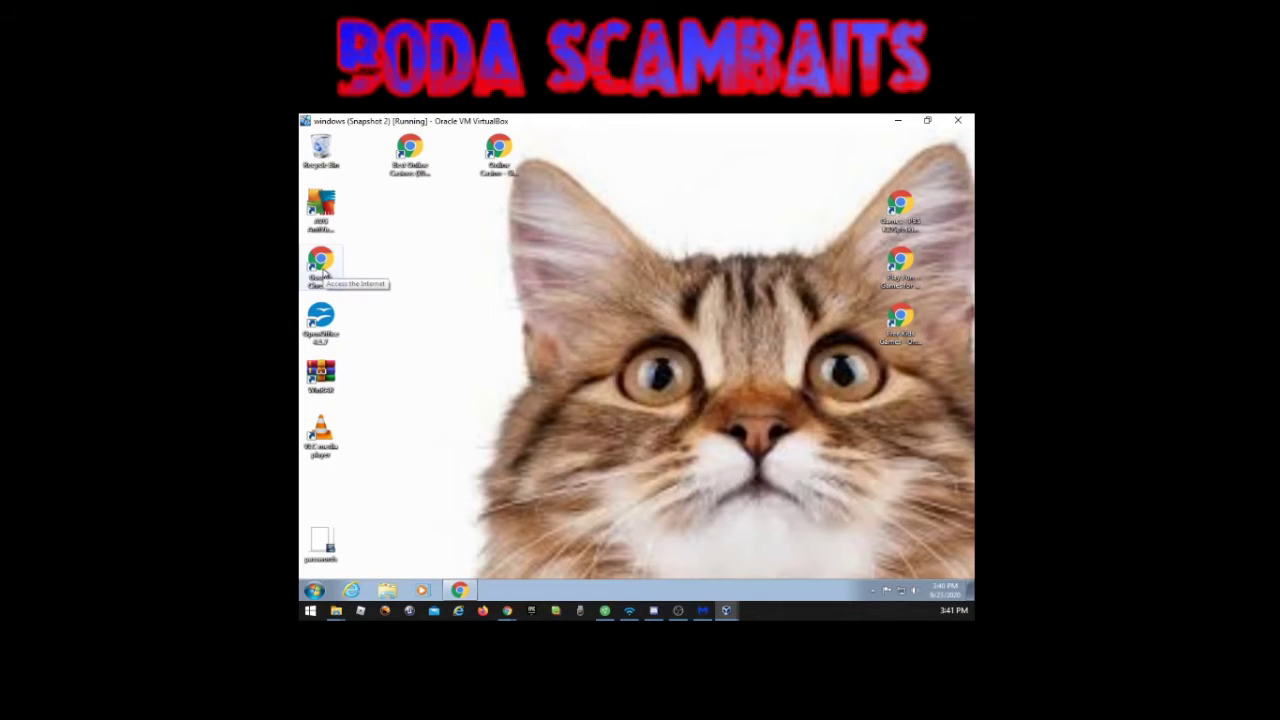
Step: Launch Google Chrome from its desktop shortcut
click(320, 268)
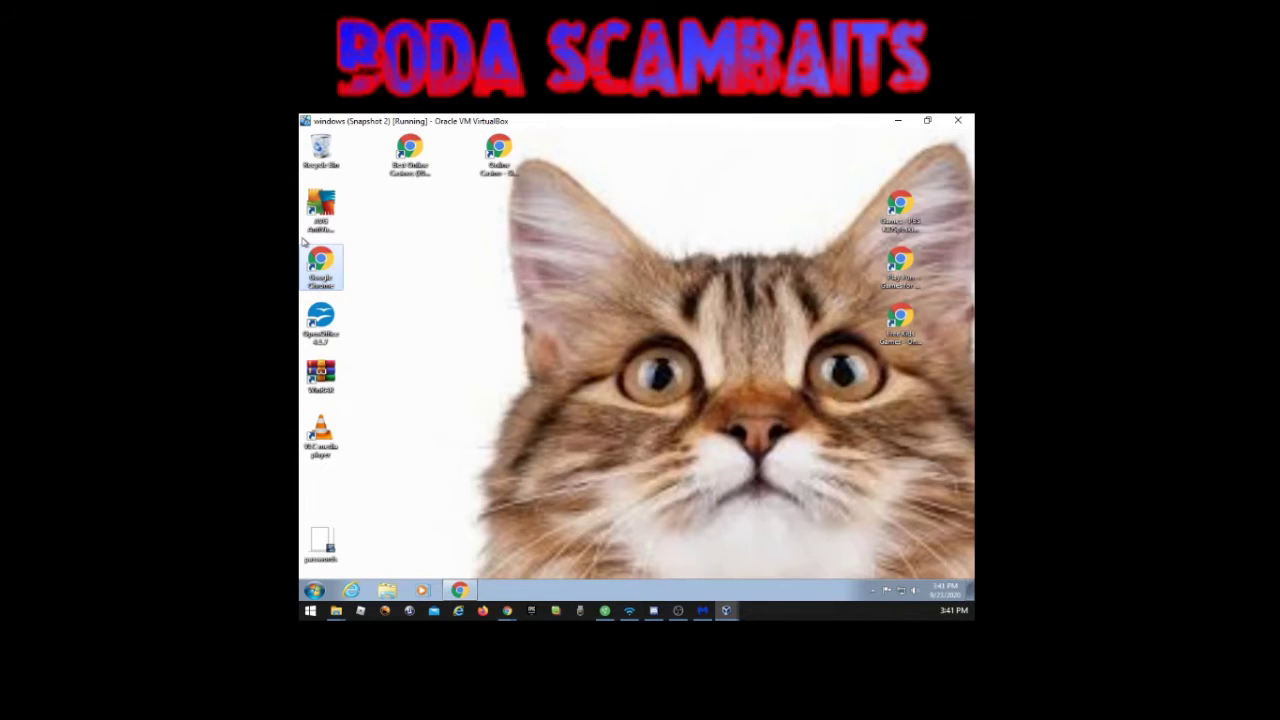
double_click(322, 266)
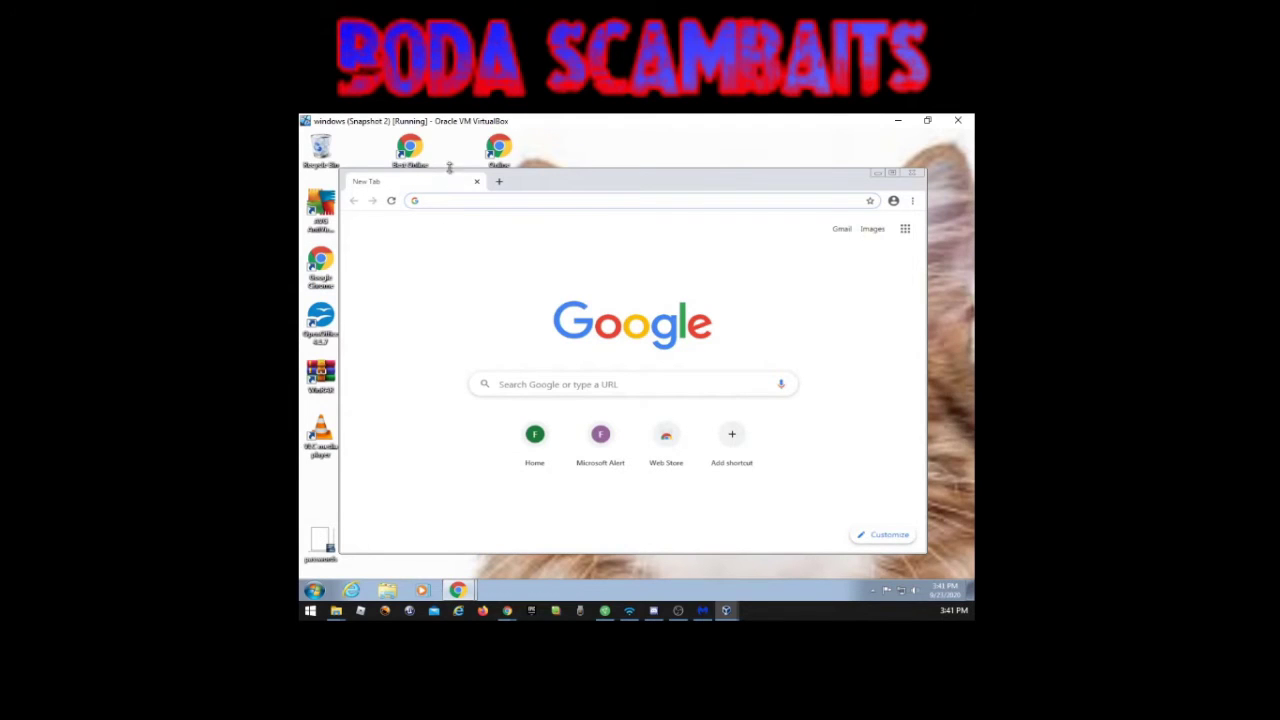
Step: Remove the spyware-help entry from Chrome's search history and search Google for 'anydesk'
click(468, 201)
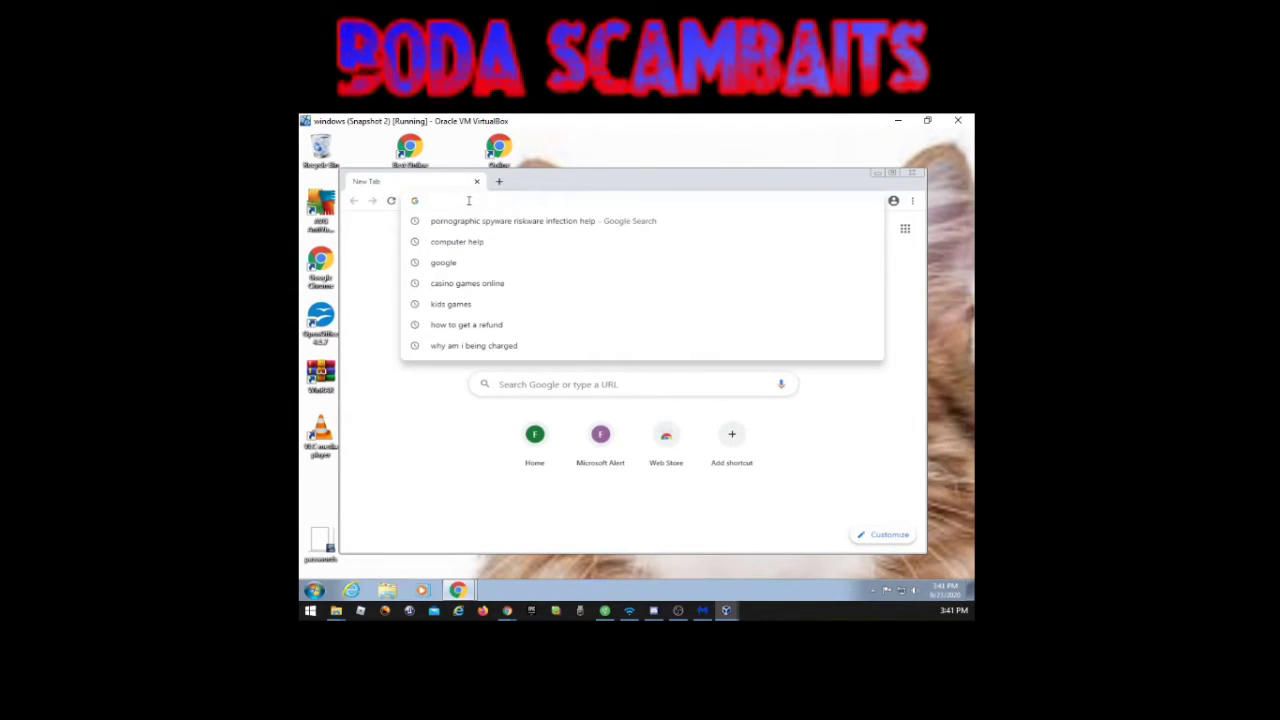
click(872, 220)
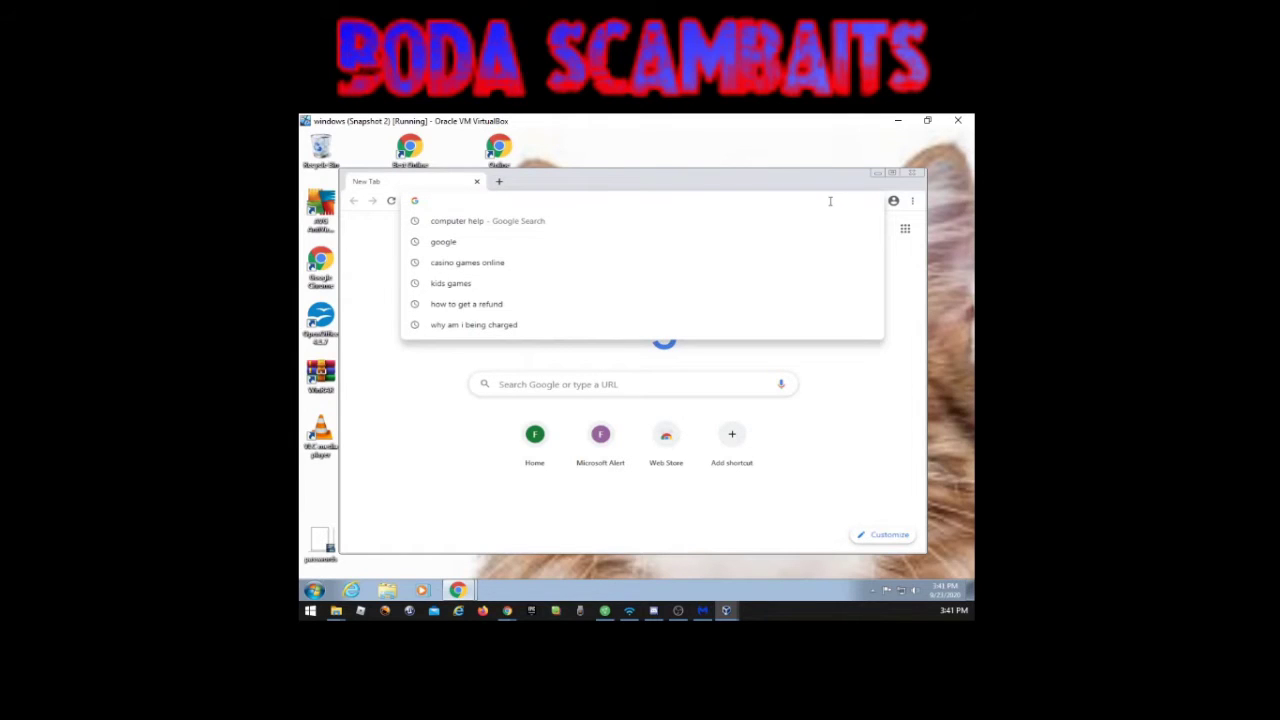
text(anyd)
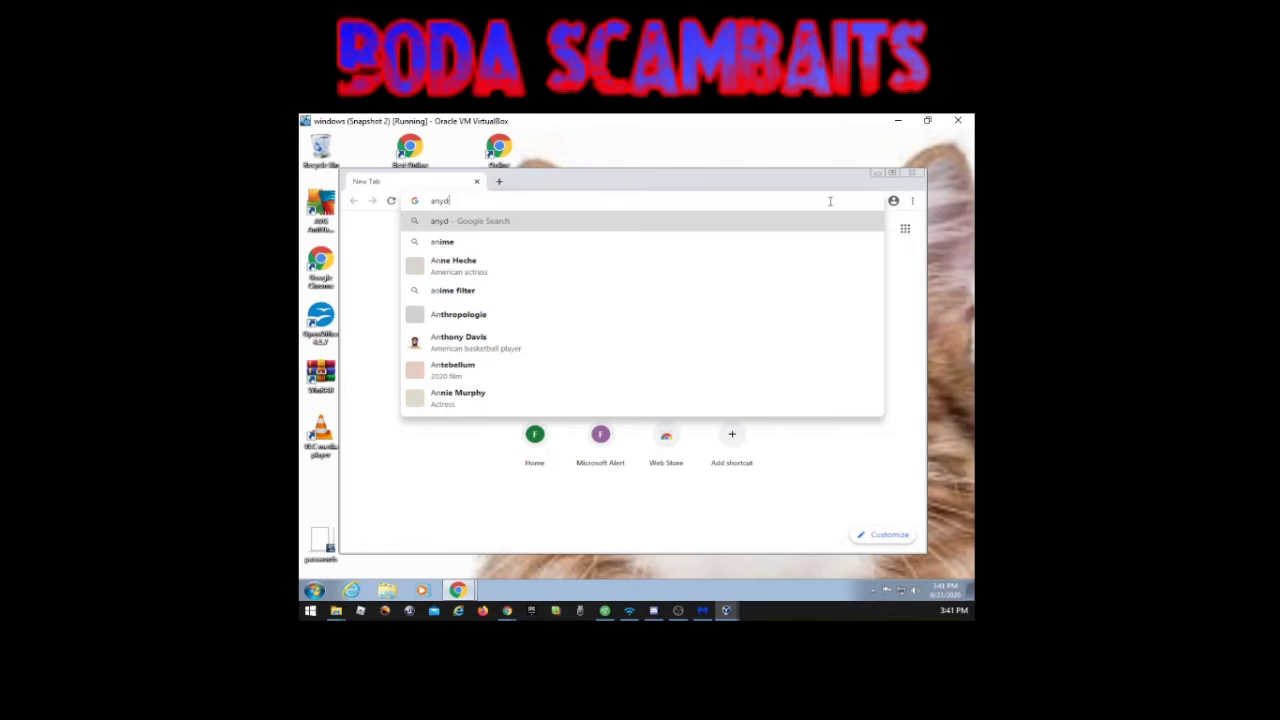
text(esk)
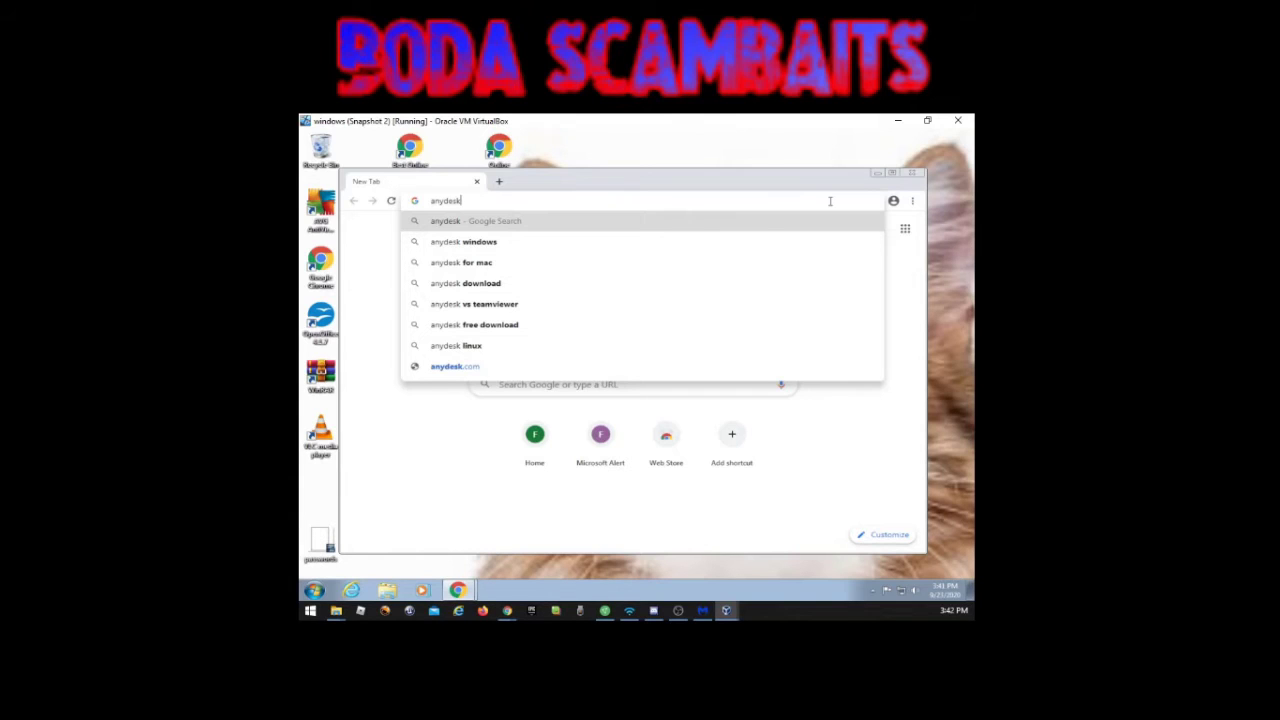
key(Return)
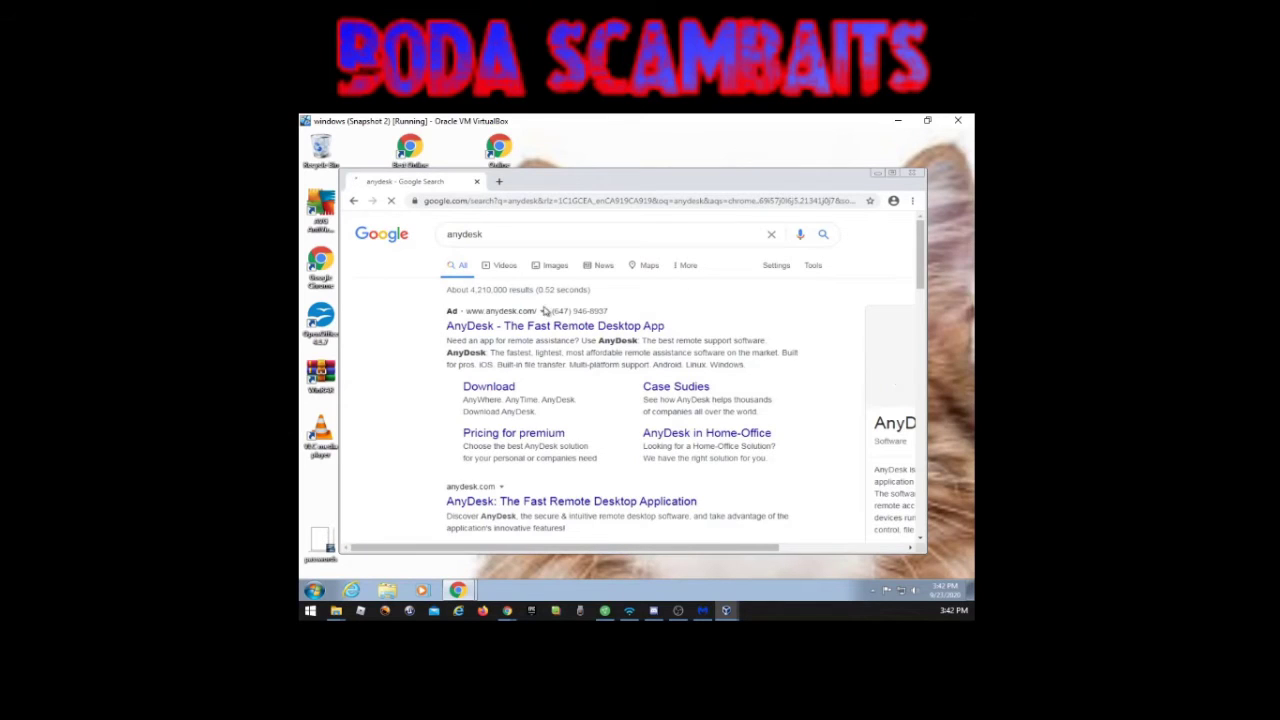
Step: Download AnyDesk for Windows, cancel the duplicate AnyDesk.exe, and open AnyDesk (1).exe
click(497, 390)
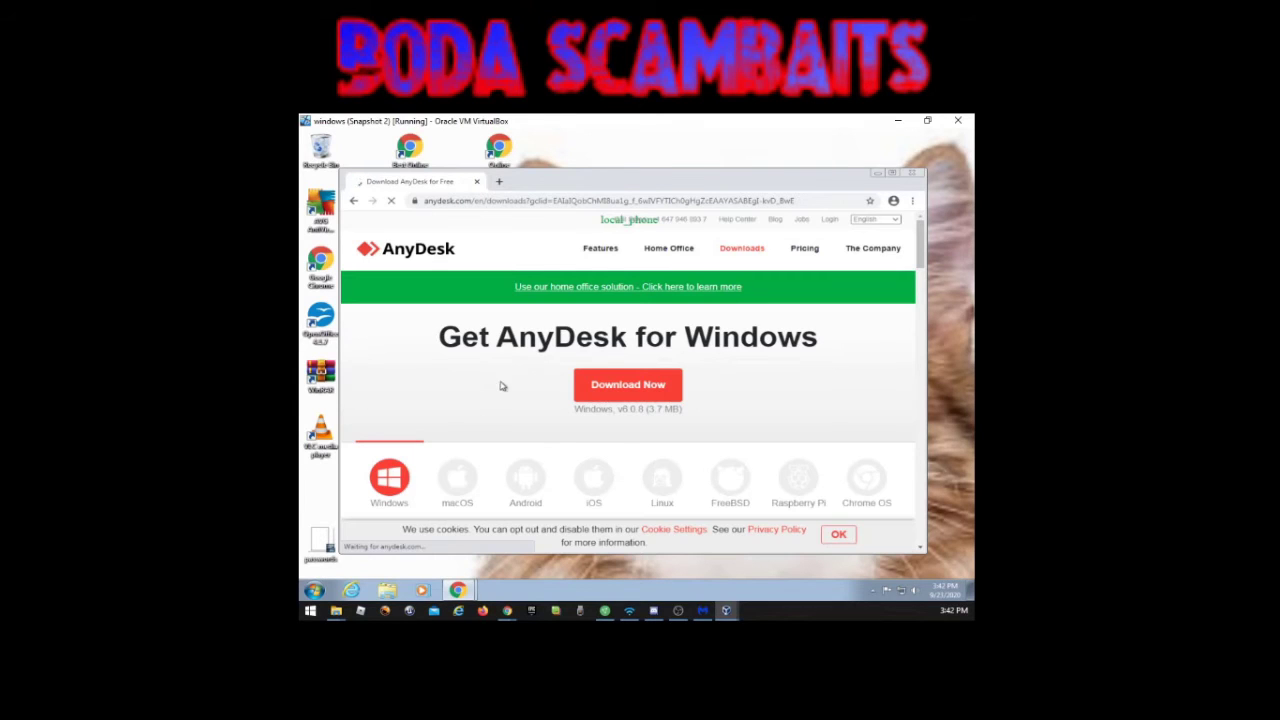
click(628, 386)
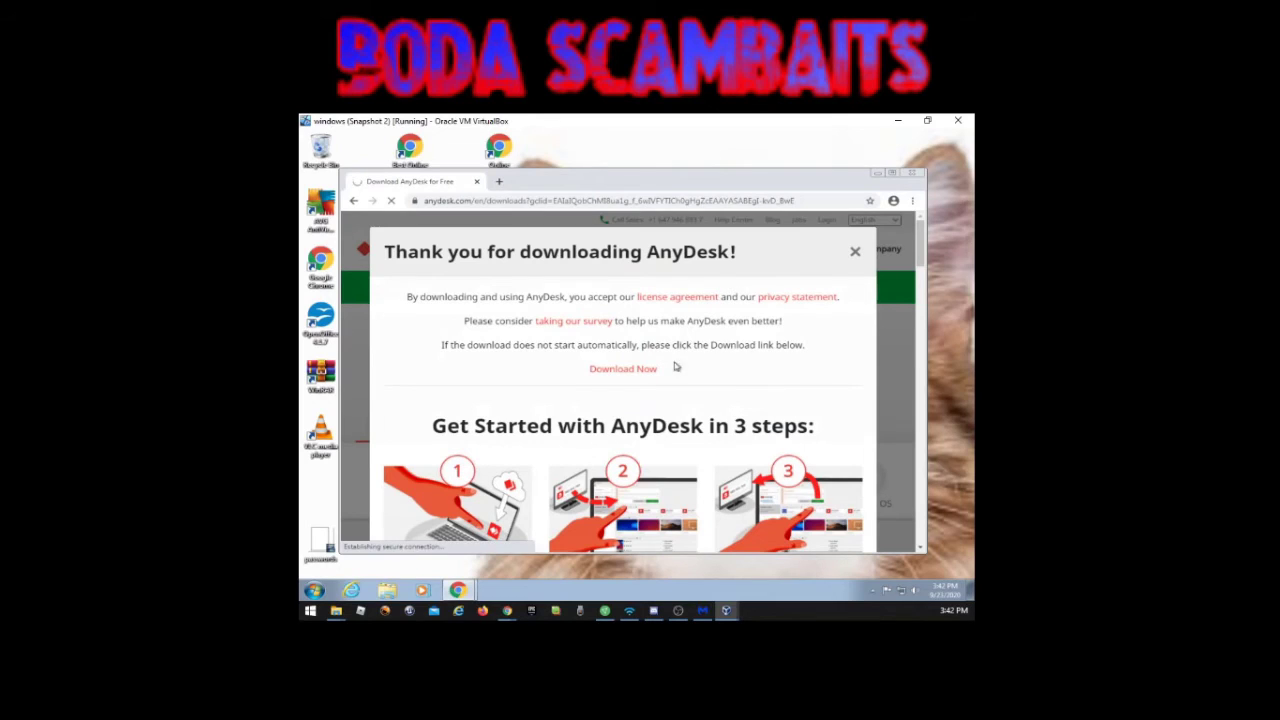
click(634, 372)
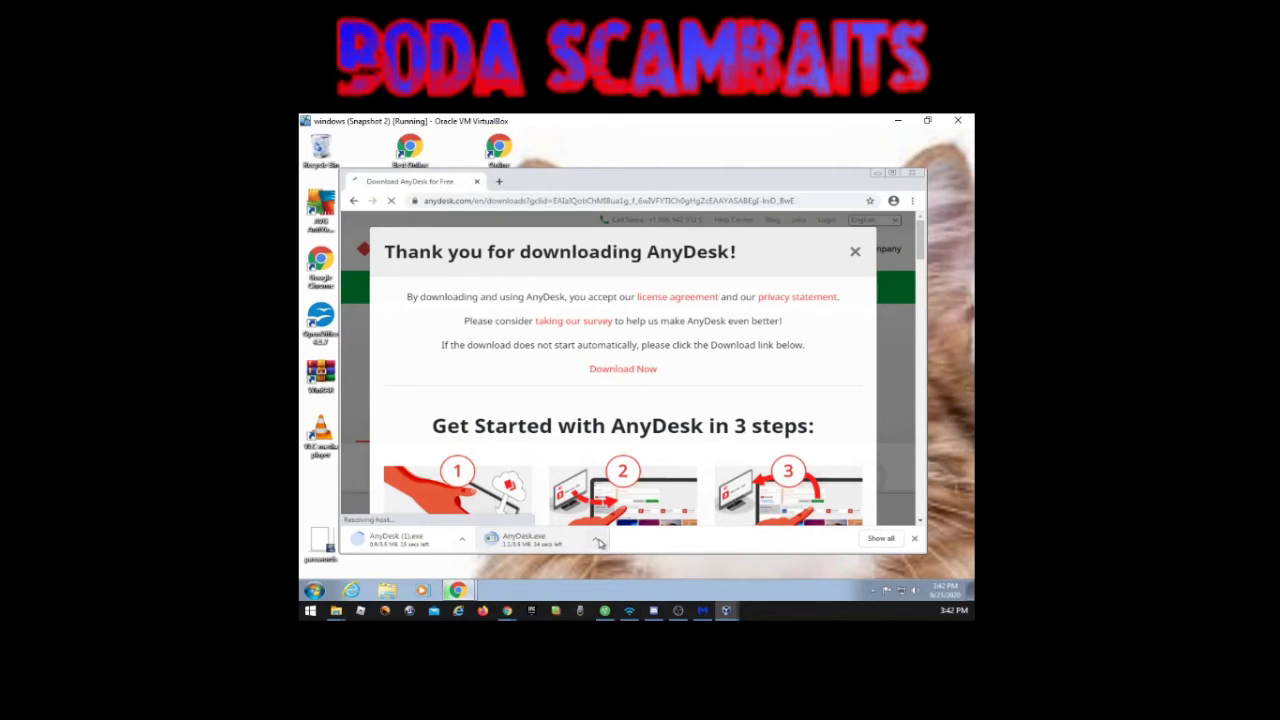
click(597, 541)
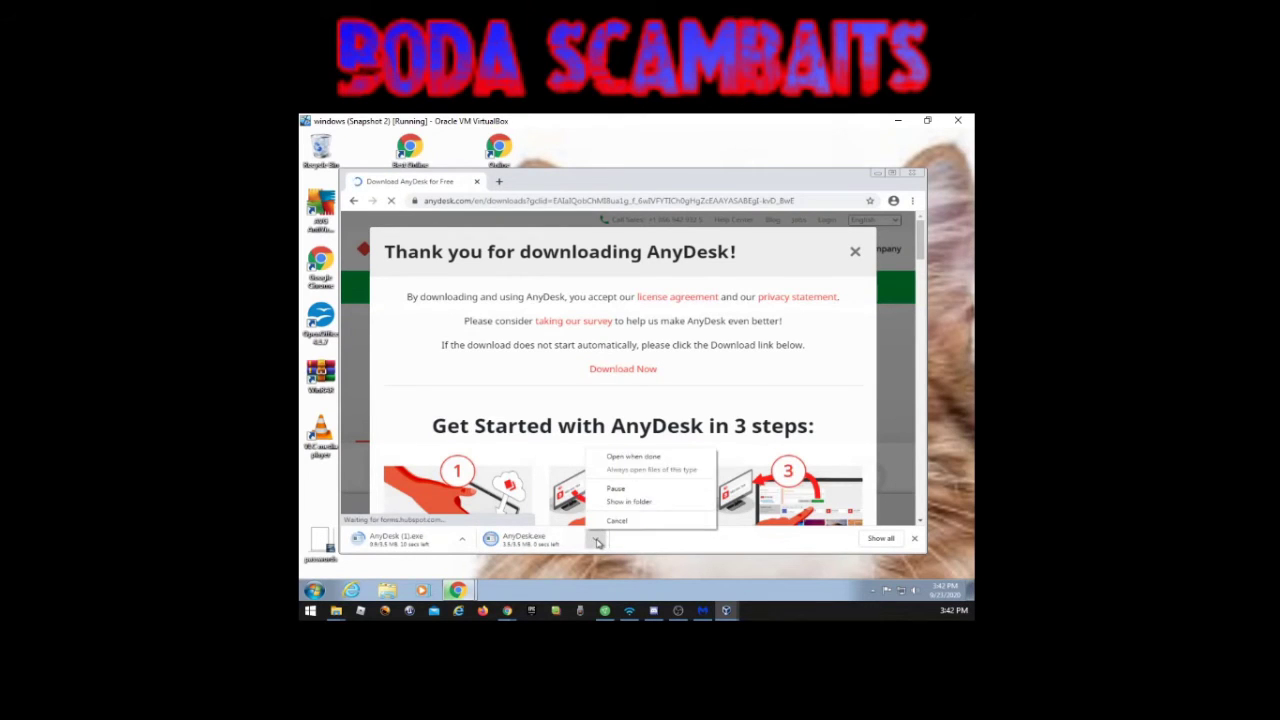
click(616, 520)
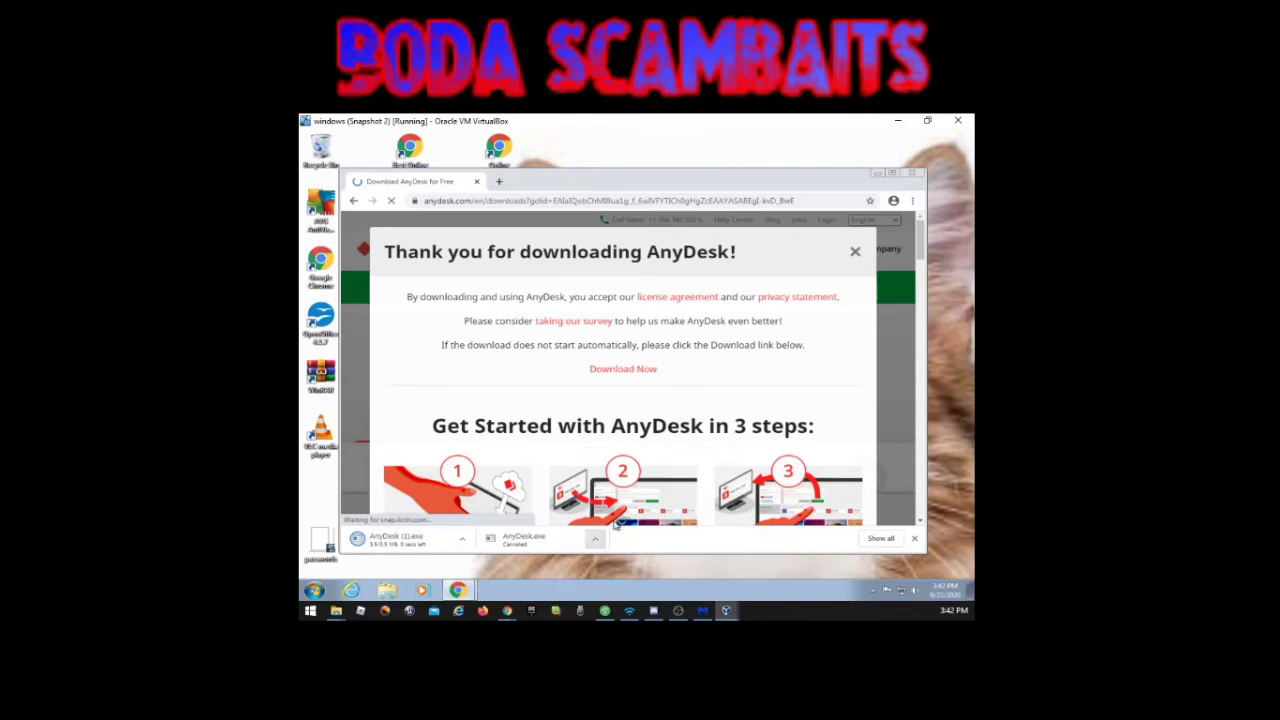
click(390, 538)
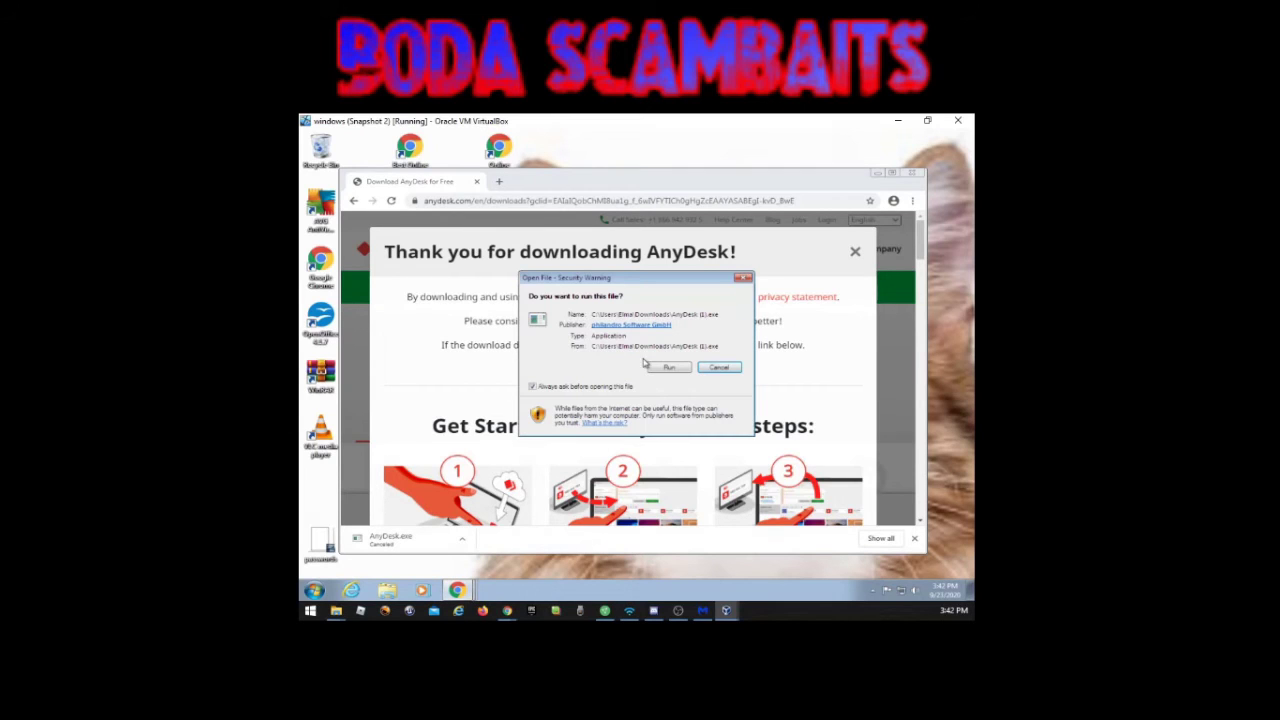
Step: Run the downloaded AnyDesk (1).exe and try to acknowledge the Bad Image error
click(674, 369)
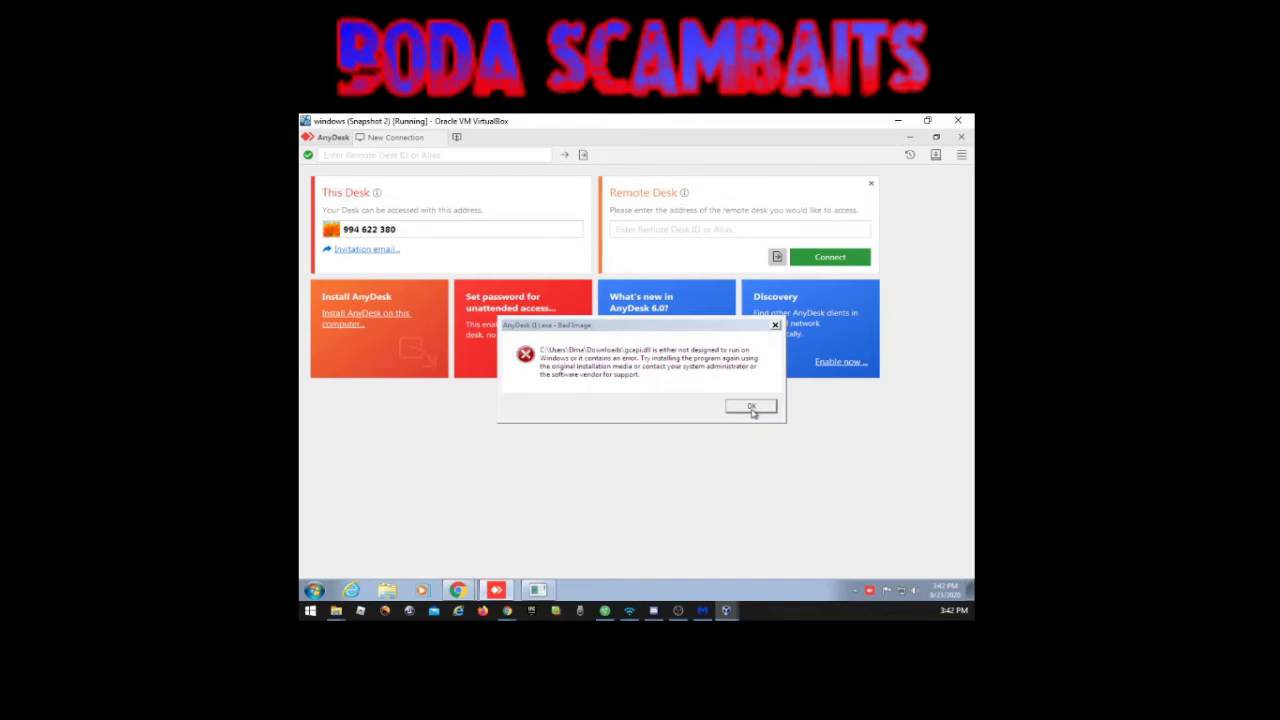
click(751, 407)
Step: Dismiss the Bad Image error so only the AnyDesk start screen remains
click(752, 407)
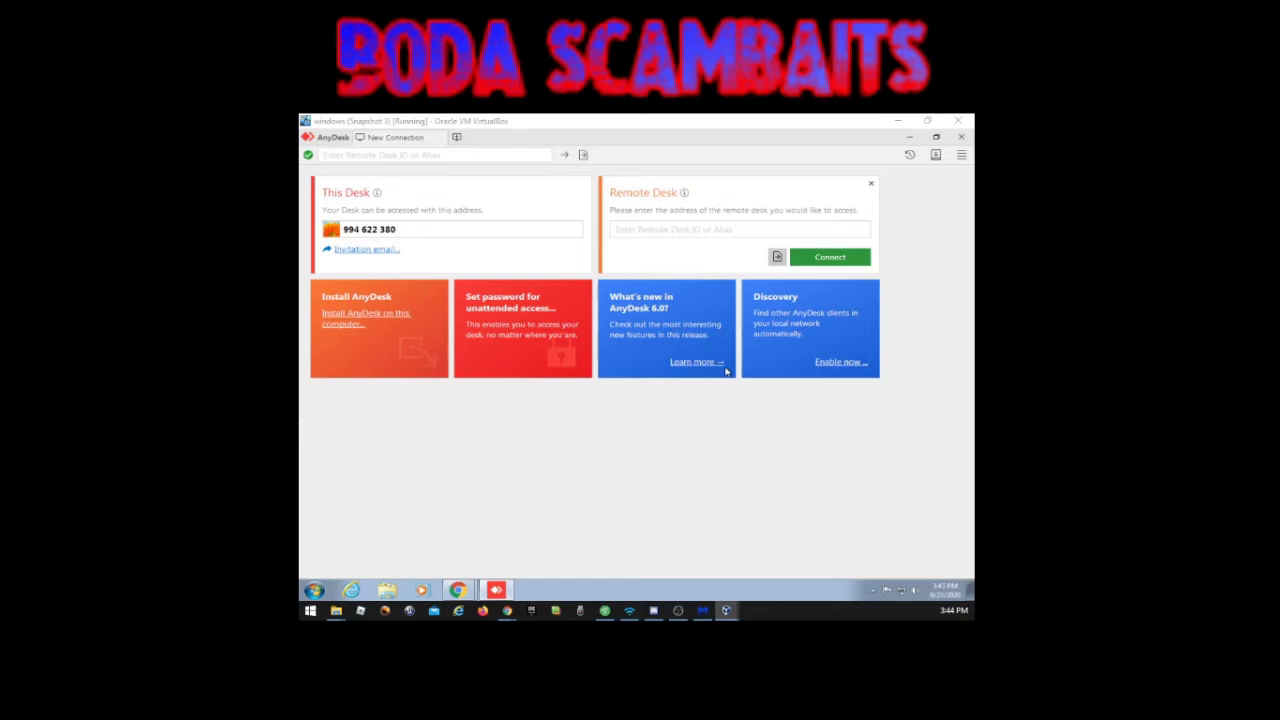
click(625, 475)
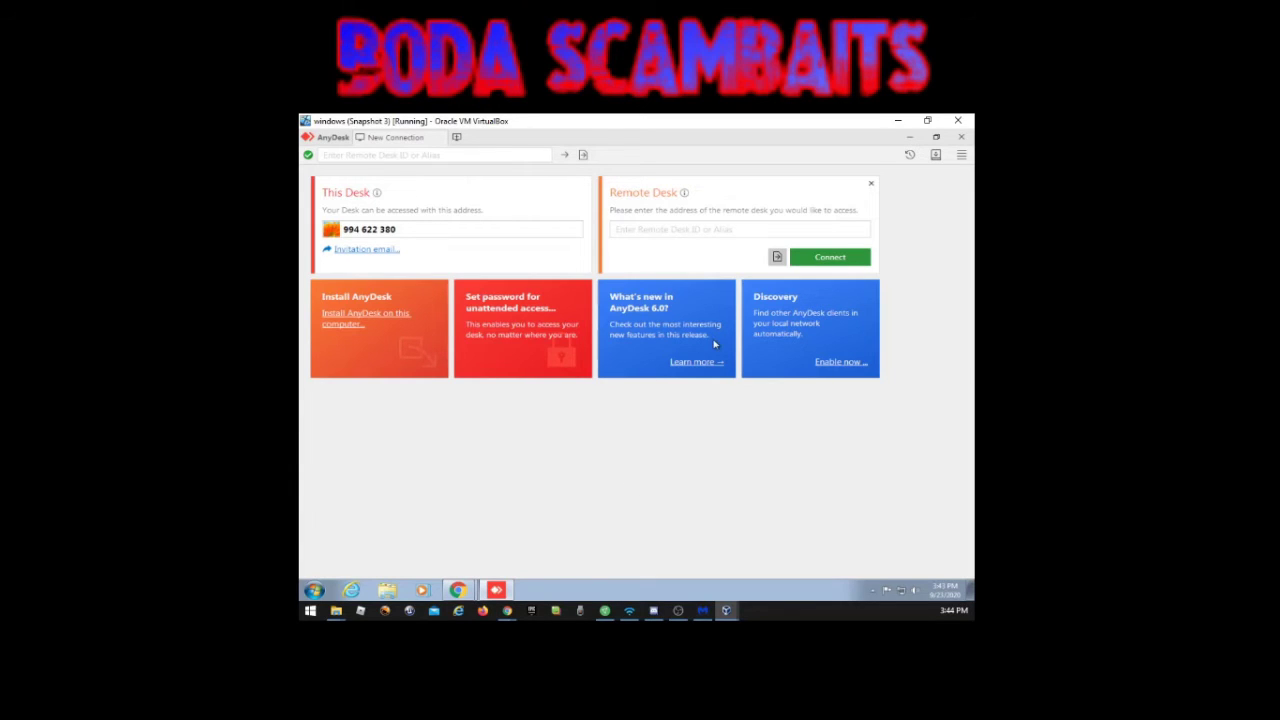
Step: Shrink AnyDesk, close Chrome's thank-you download overlay, and minimize Chrome
click(933, 138)
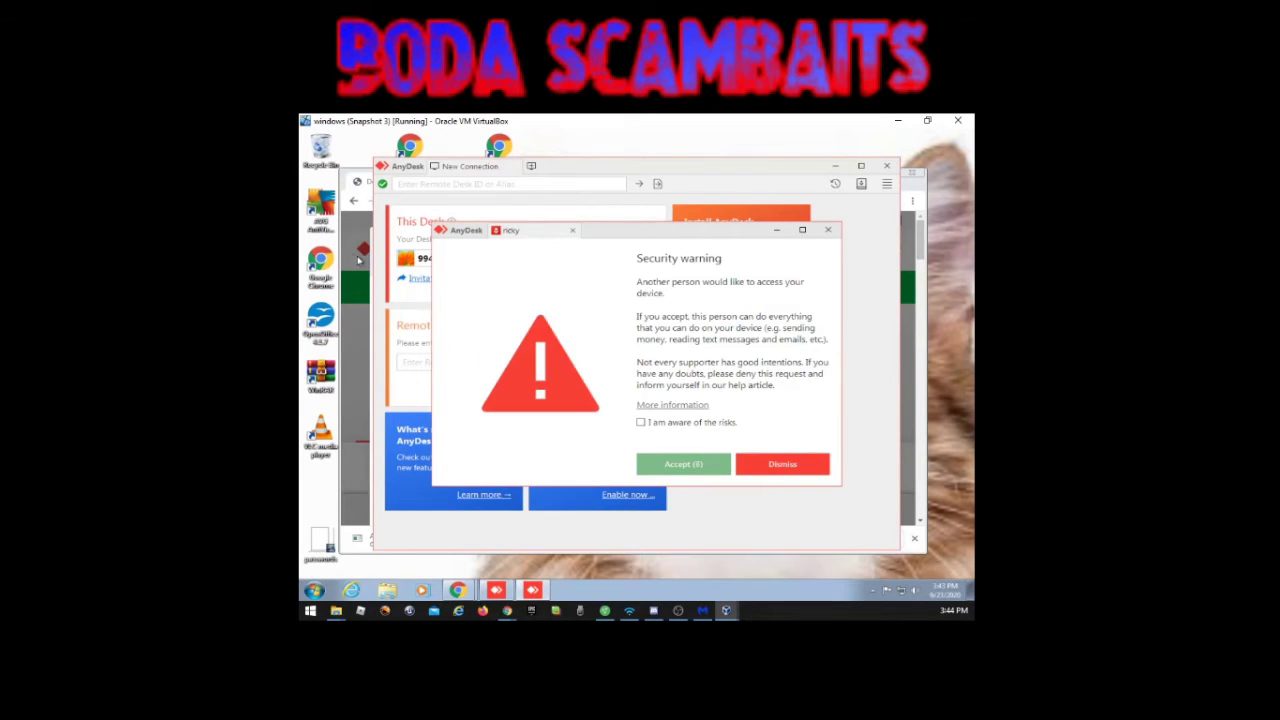
click(366, 186)
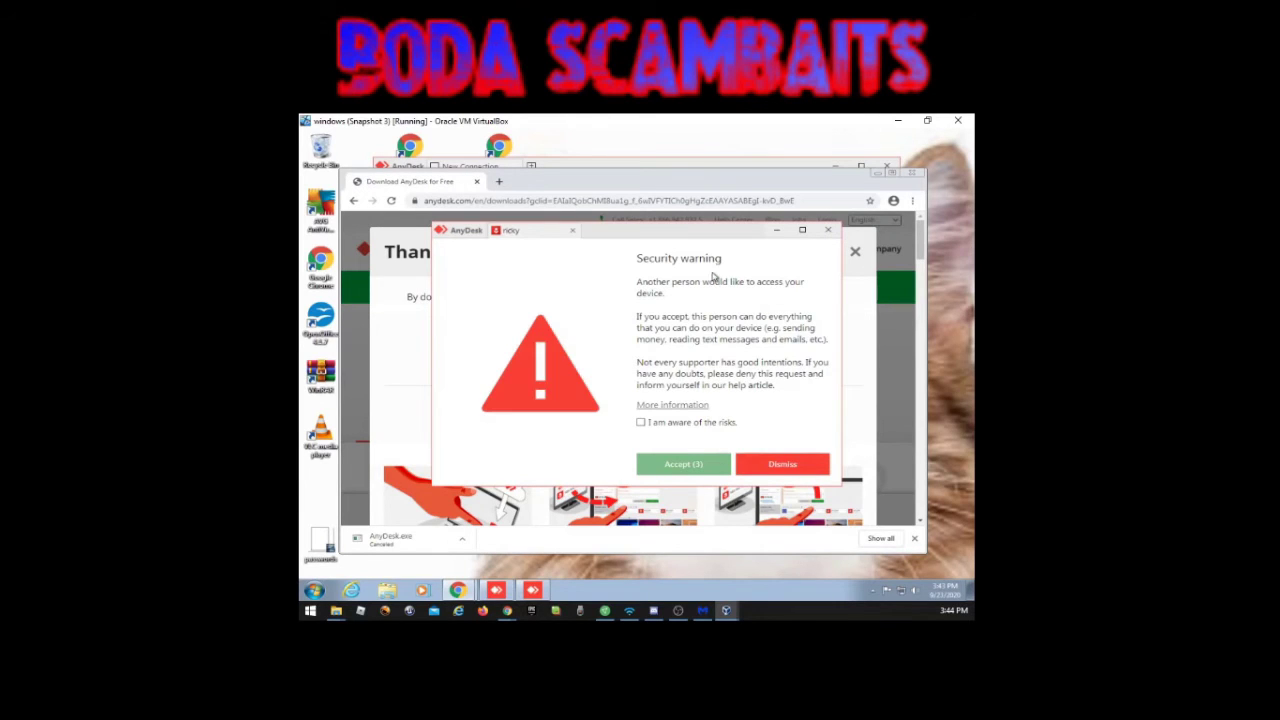
click(777, 232)
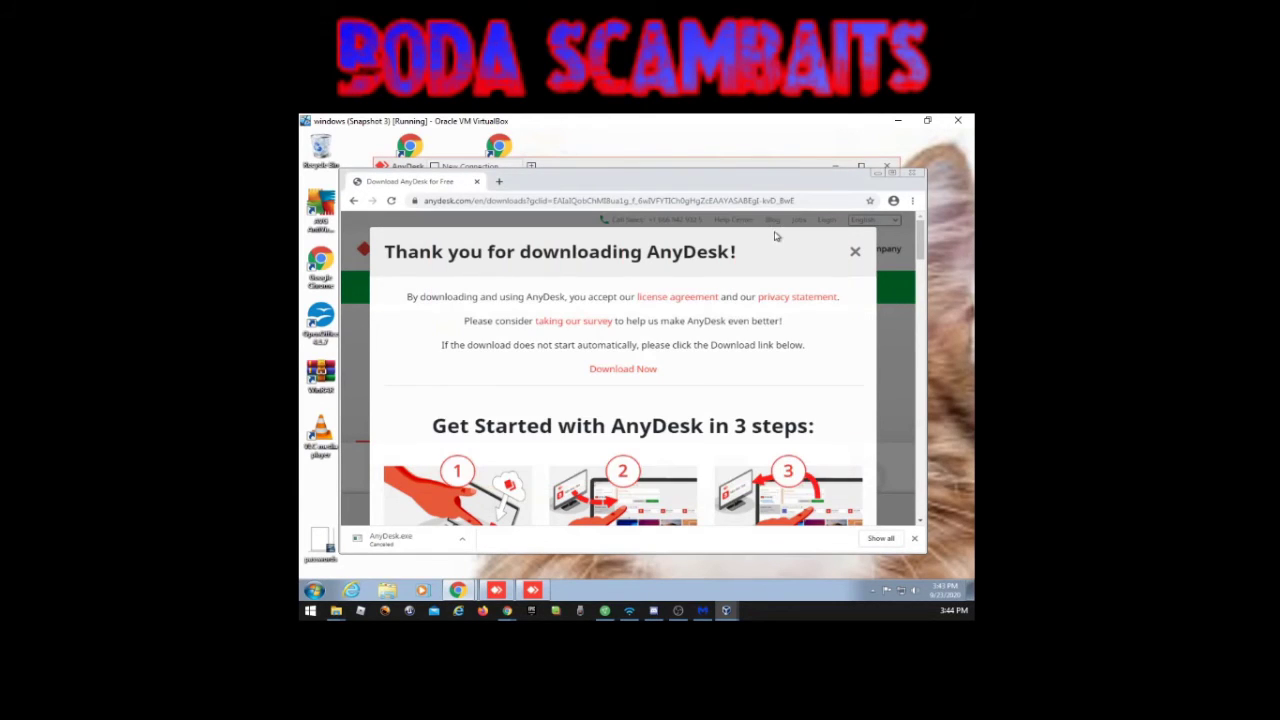
click(855, 251)
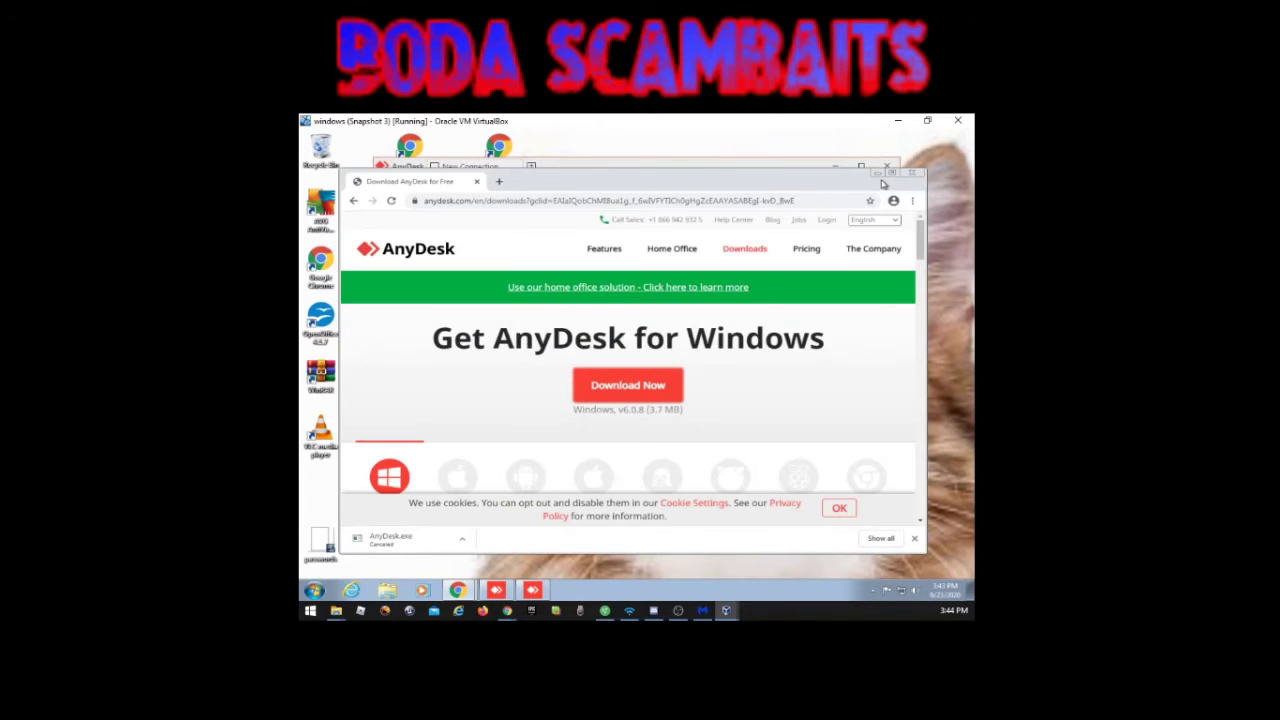
click(880, 175)
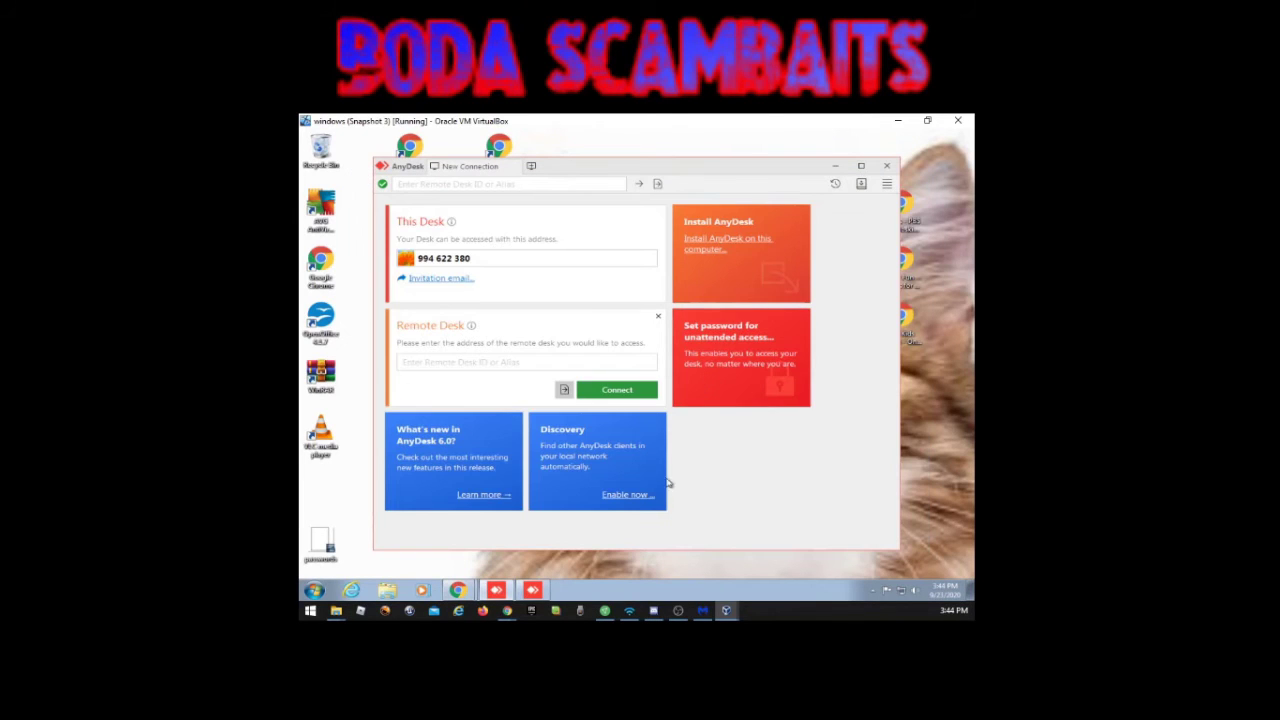
Step: Acknowledge the risks, accept the incoming remote access request, and set the session window aside
click(532, 590)
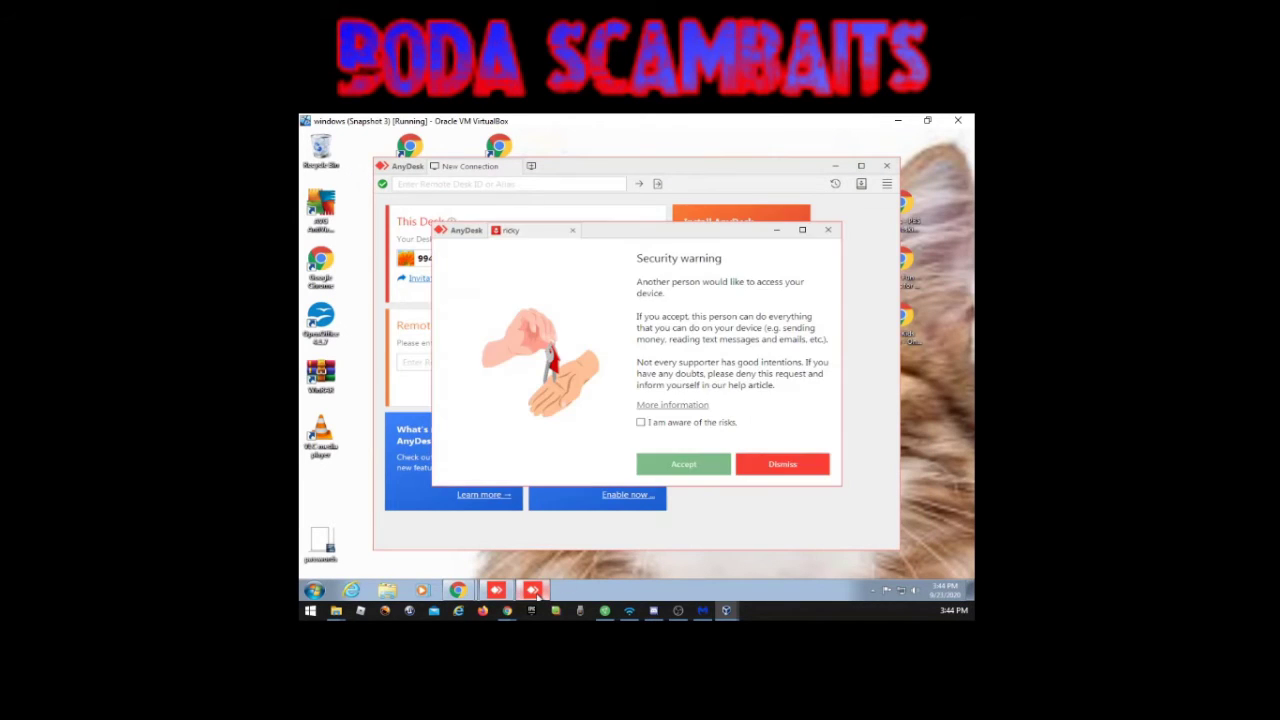
click(641, 423)
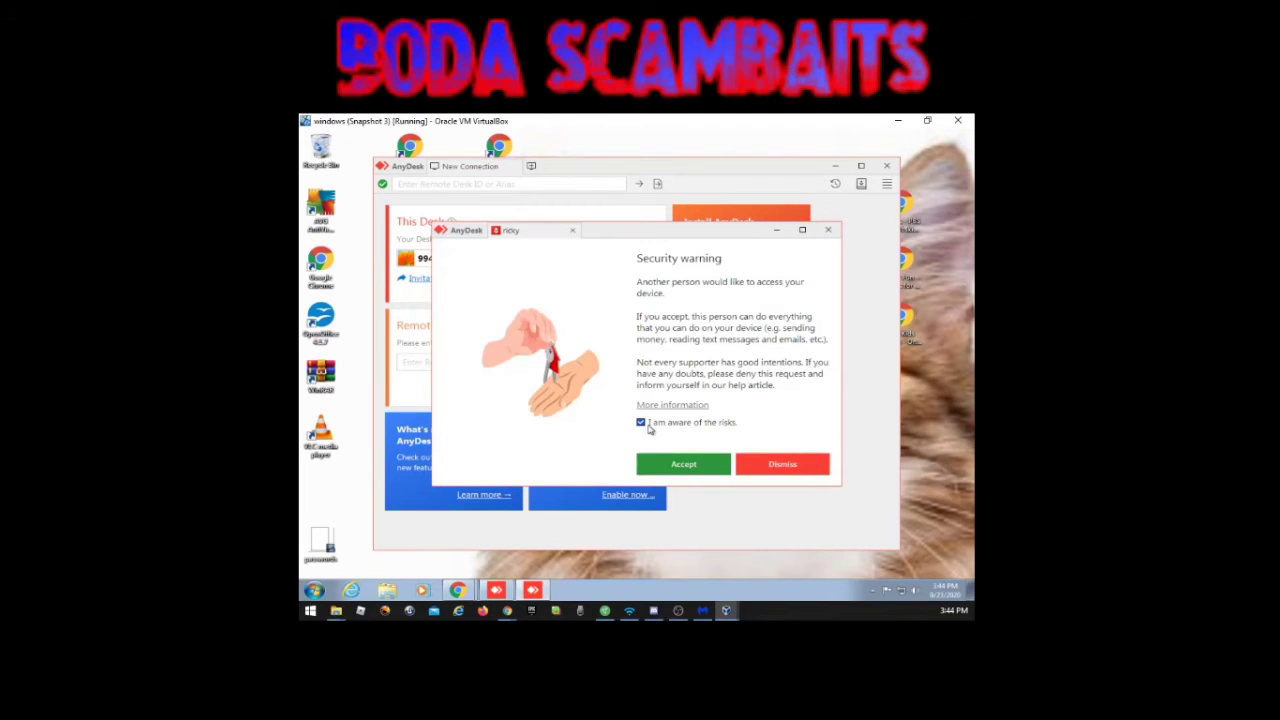
drag(660, 240, 744, 244)
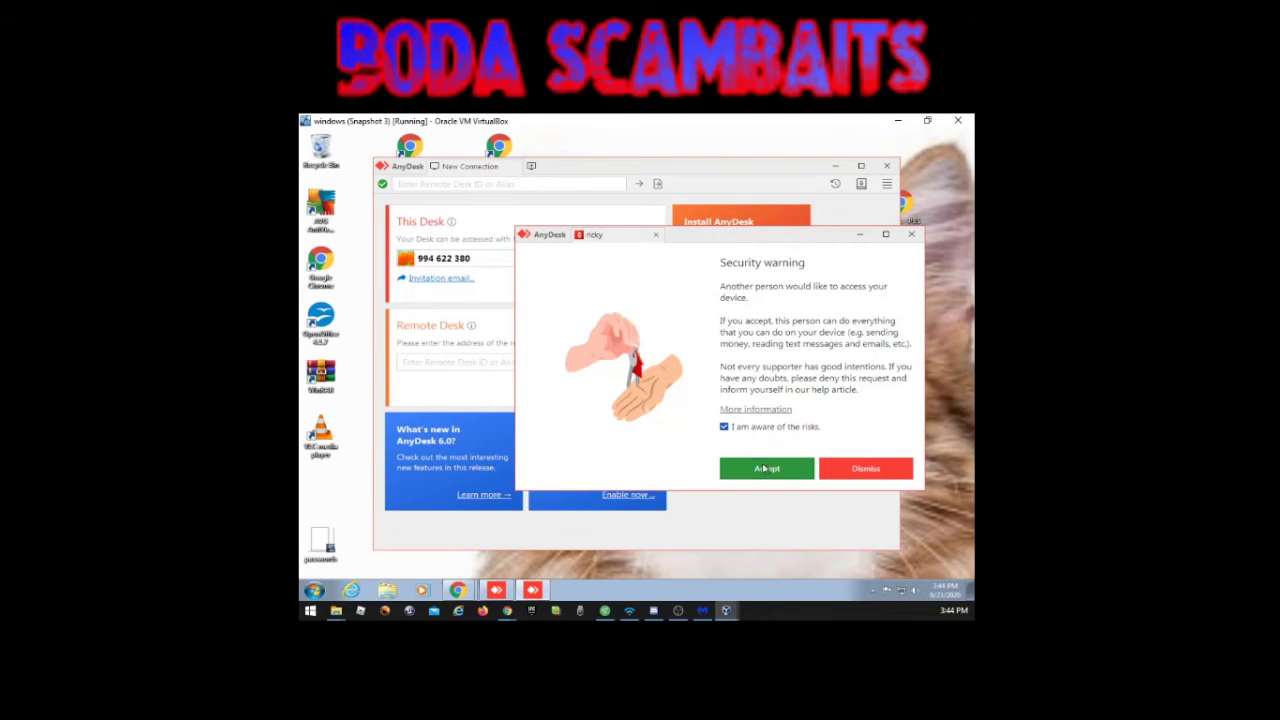
click(767, 468)
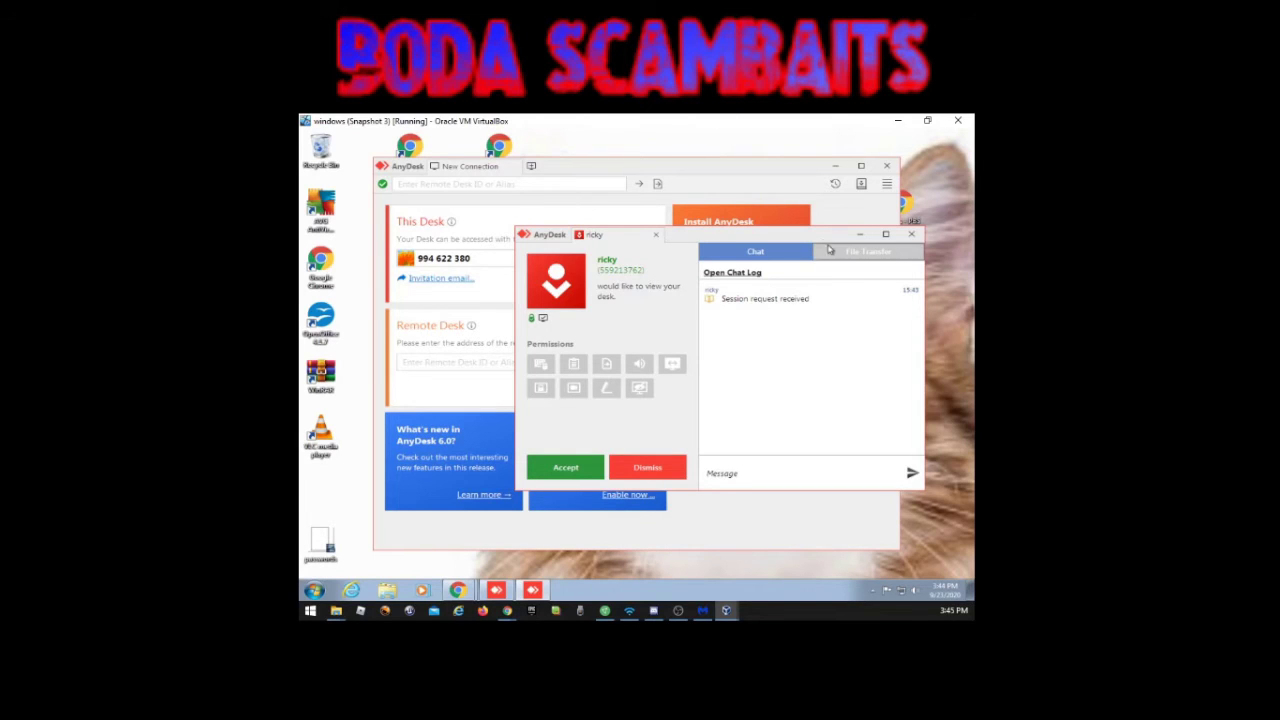
click(862, 235)
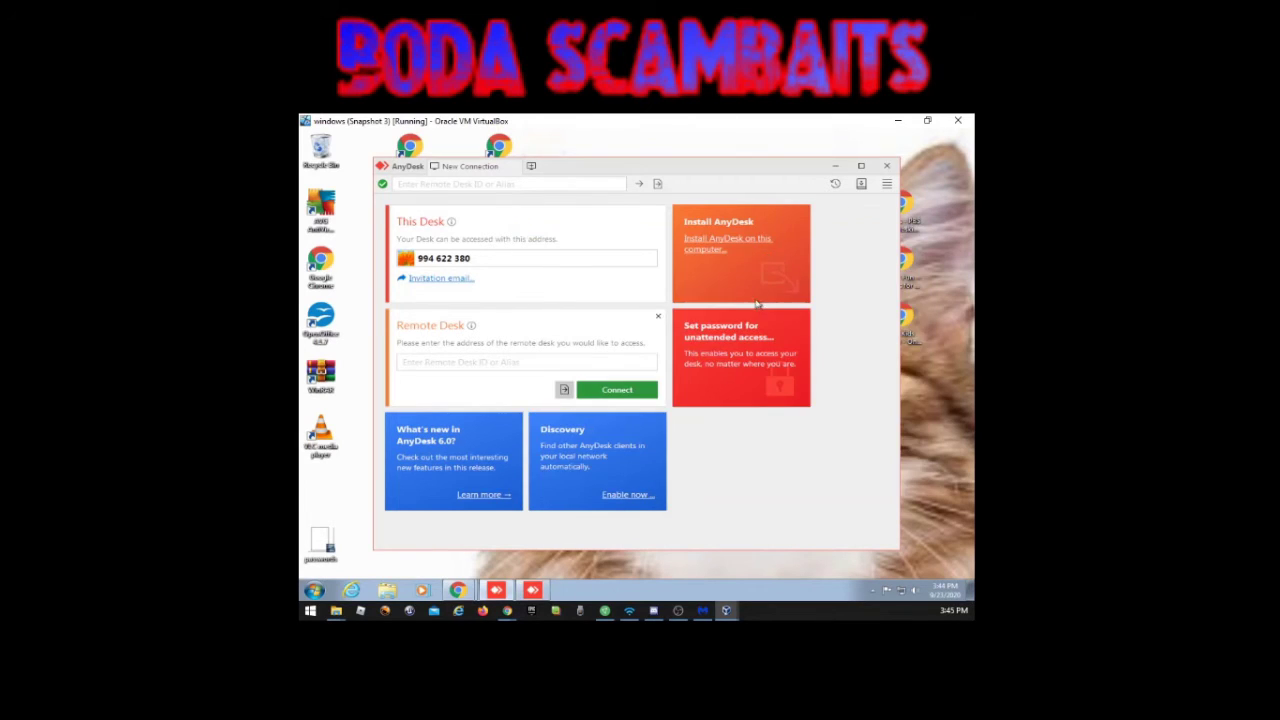
Step: Enter the requester's AnyDesk address as the Remote Desk and close the address book suggestions
click(518, 362)
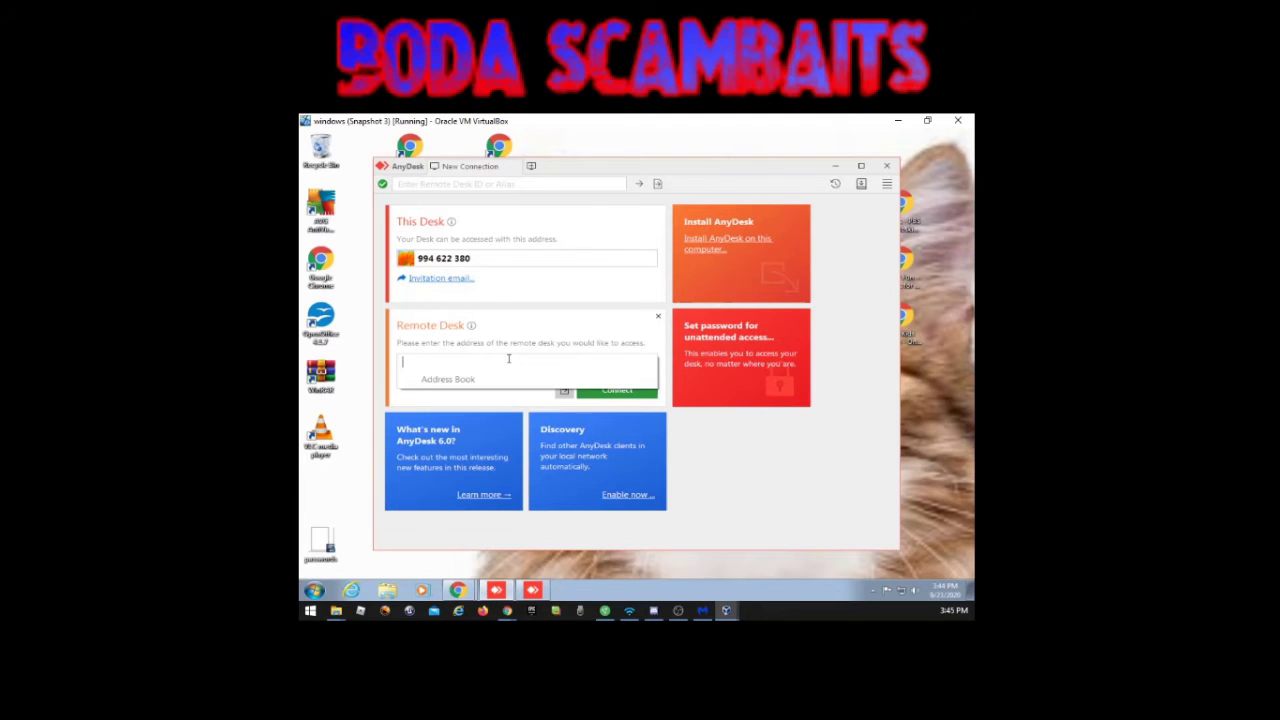
click(497, 591)
click(497, 591)
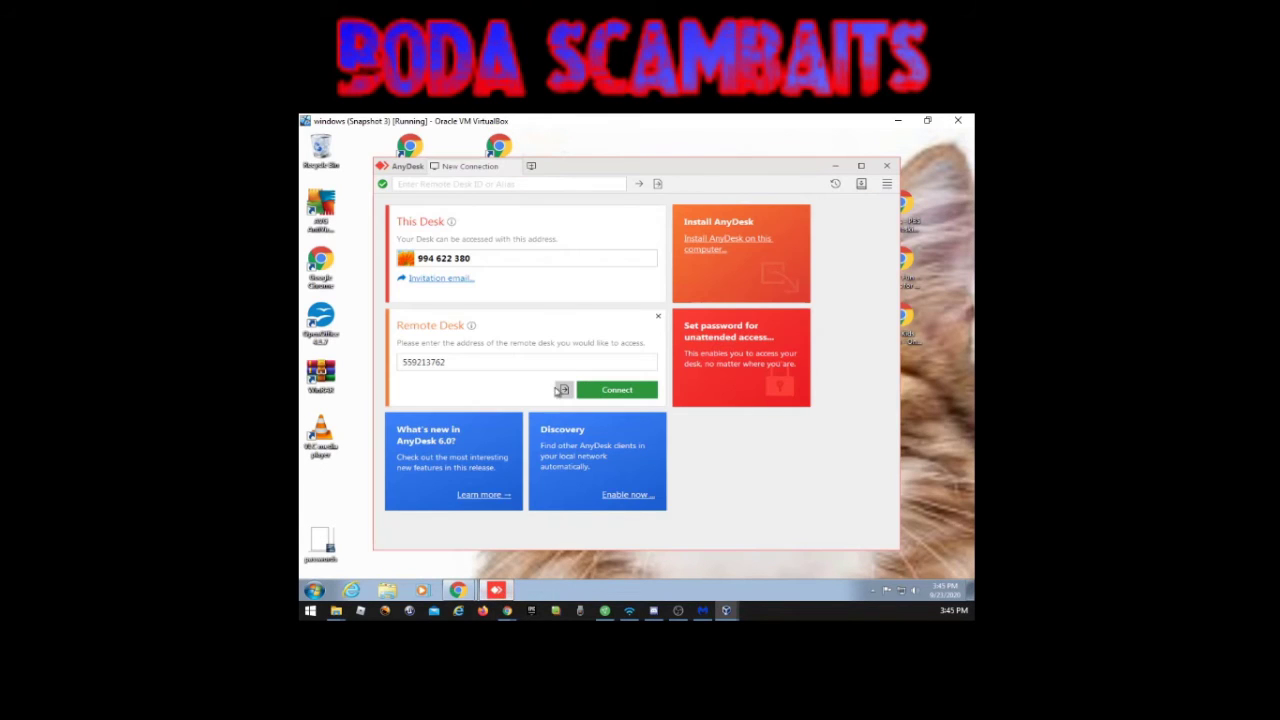
Step: Connect to the requester's desk, accept the session, dismiss the reduced-graphics warning, and minimize AnyDesk
click(630, 396)
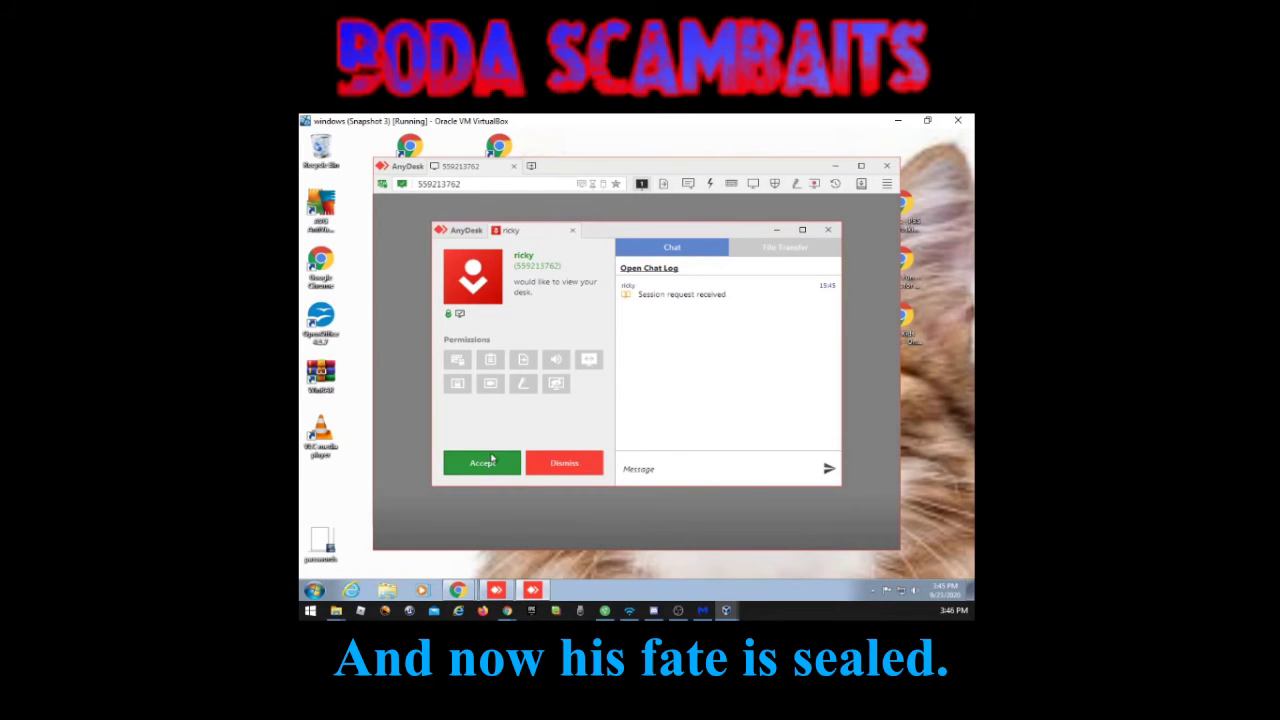
click(490, 465)
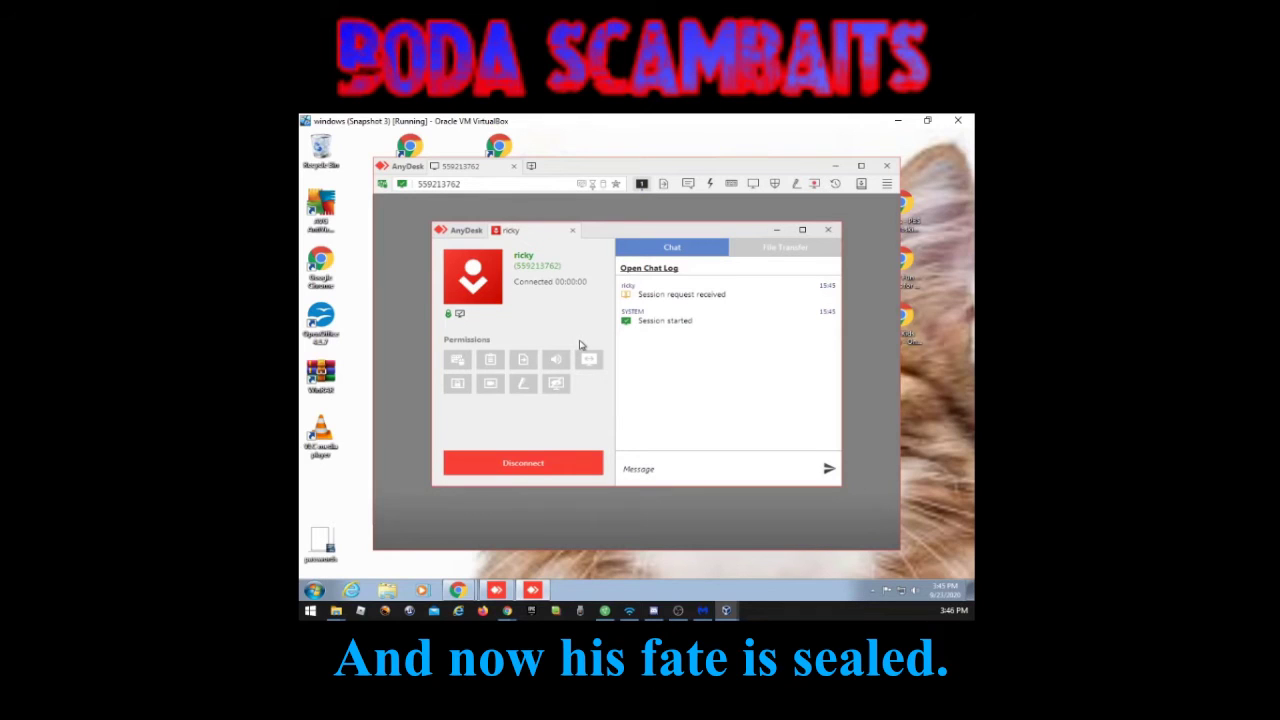
click(775, 229)
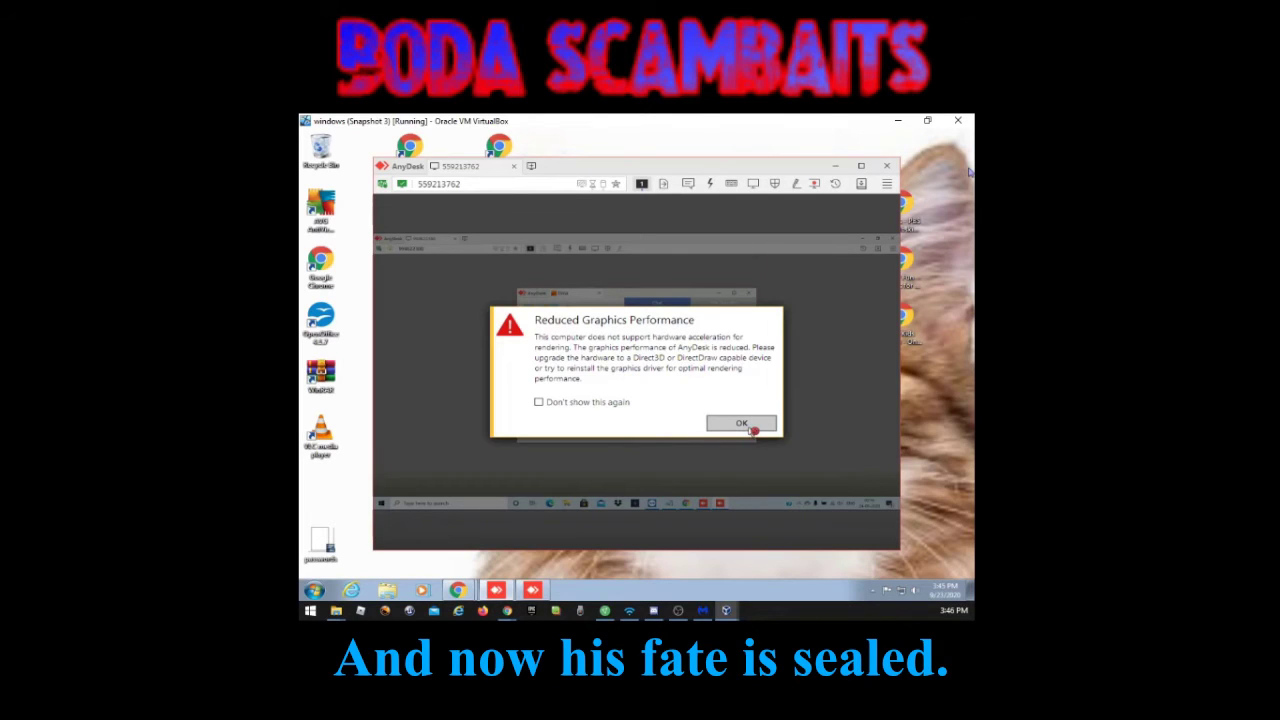
click(745, 428)
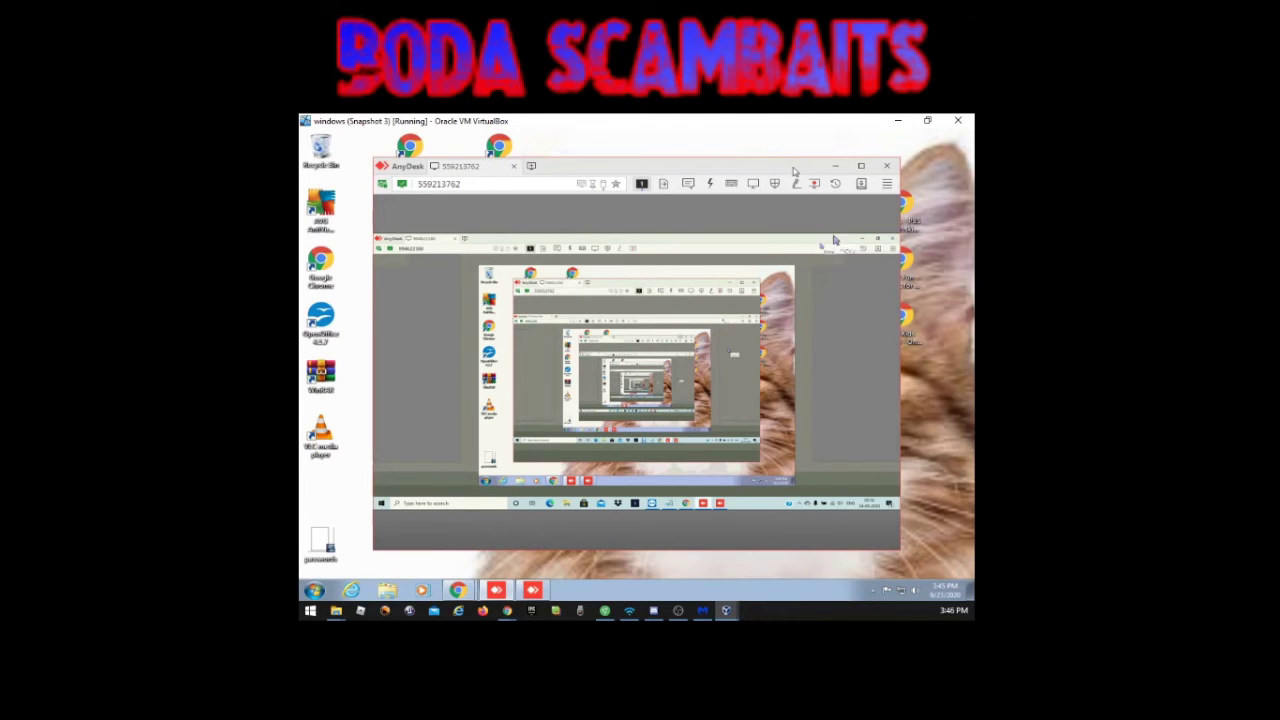
click(833, 167)
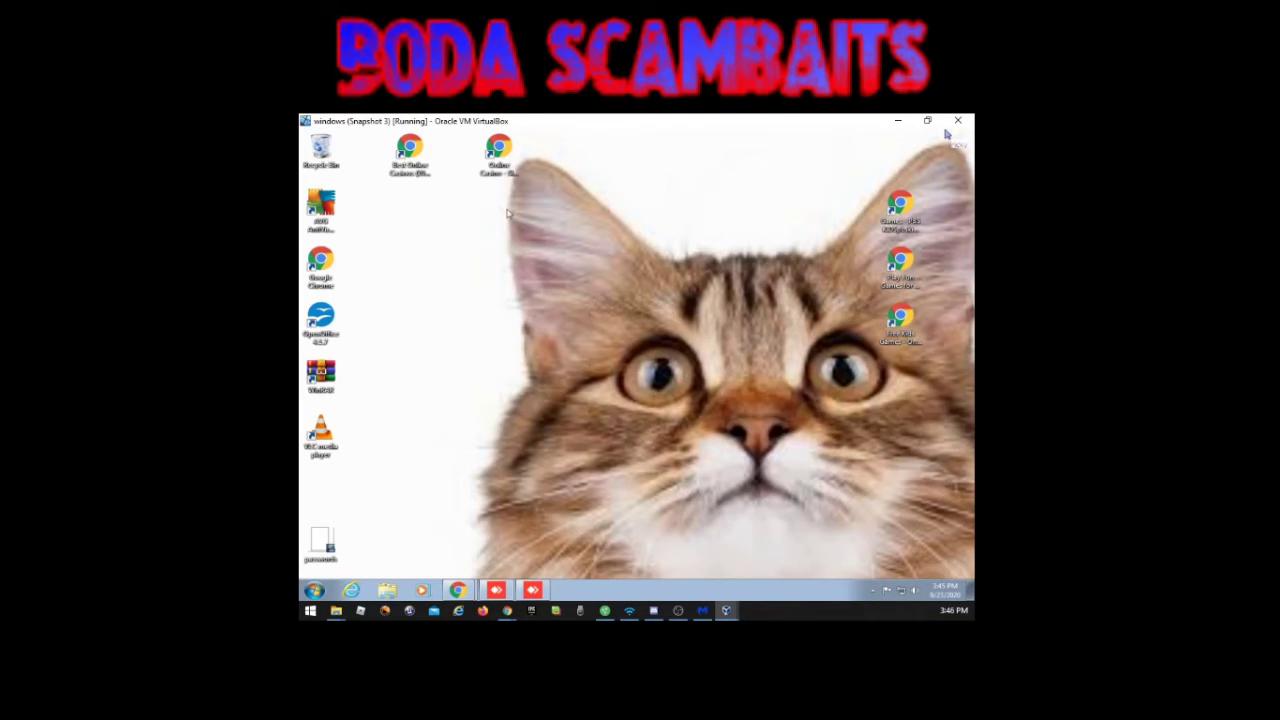
click(321, 263)
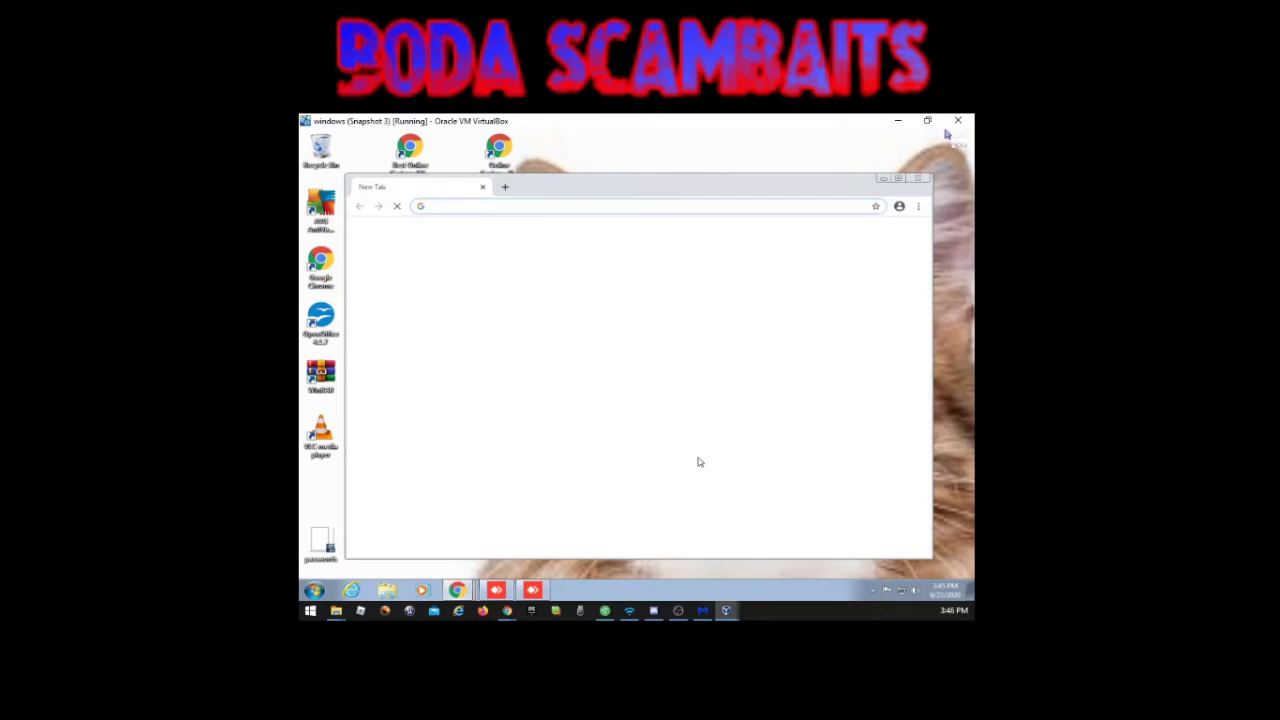
Step: Quit AnyDesk from its tray icon menu and close its window, raising the install prompt
click(873, 590)
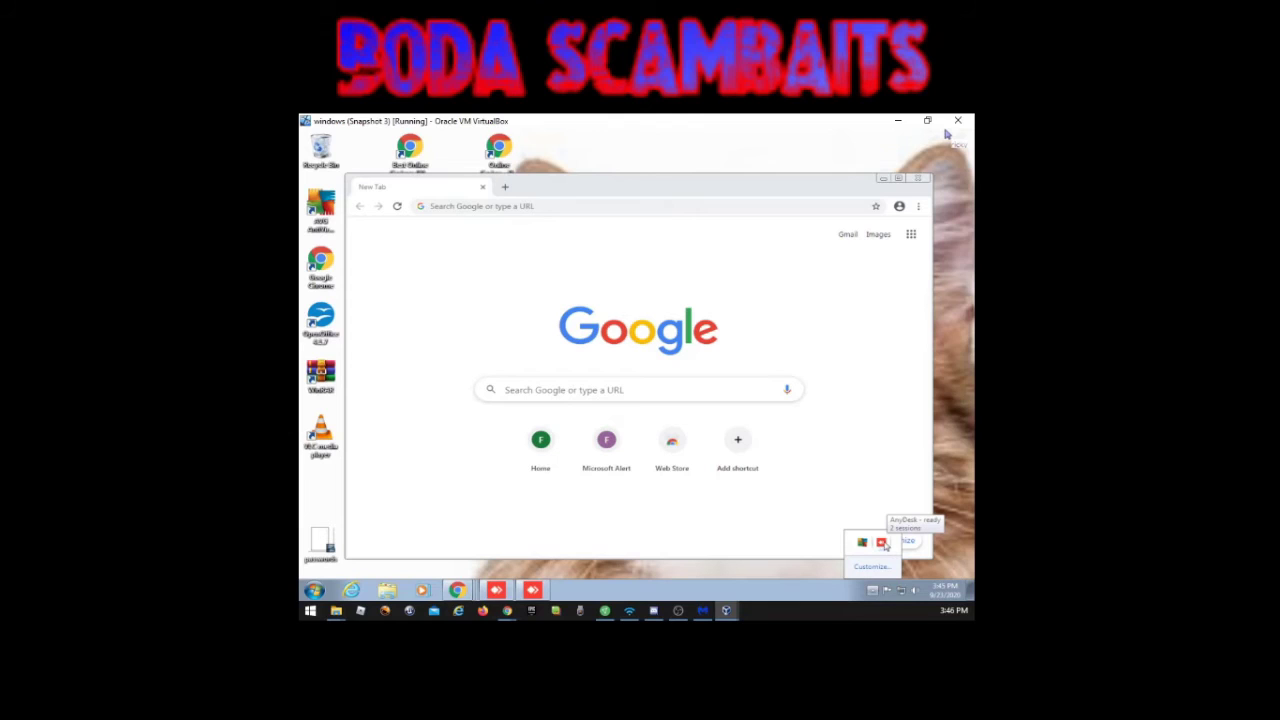
right_click(882, 544)
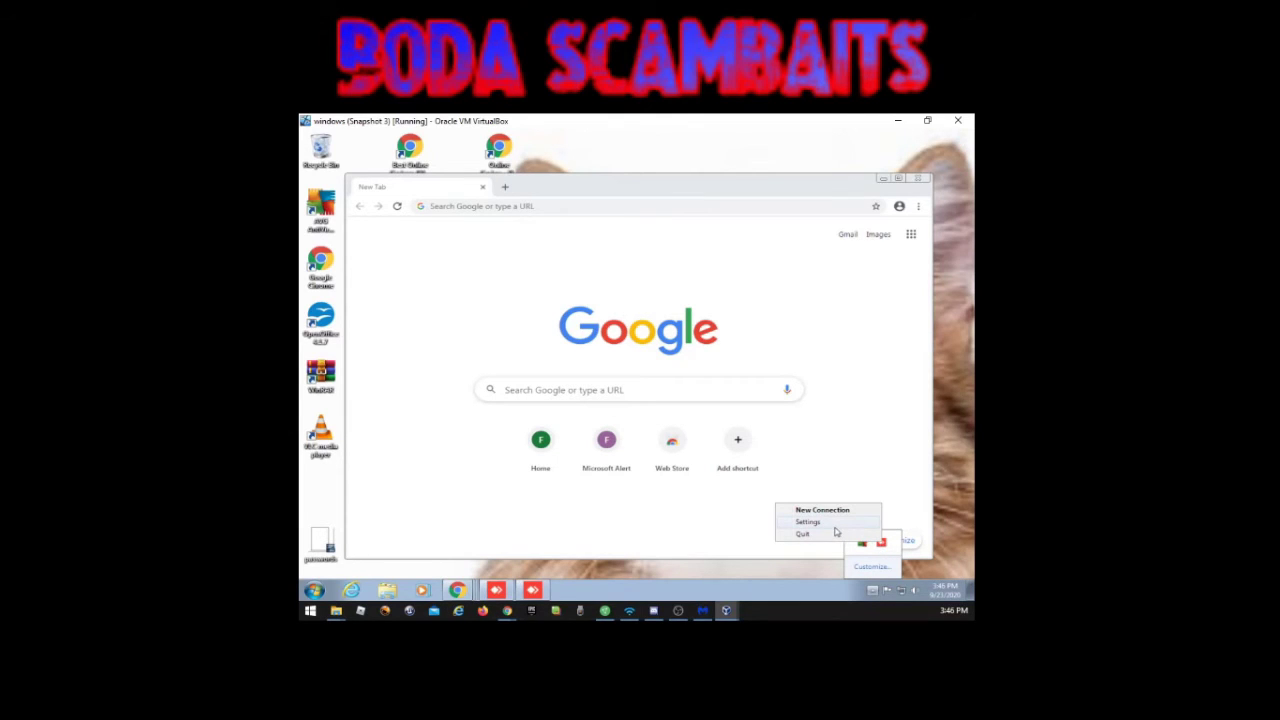
click(832, 532)
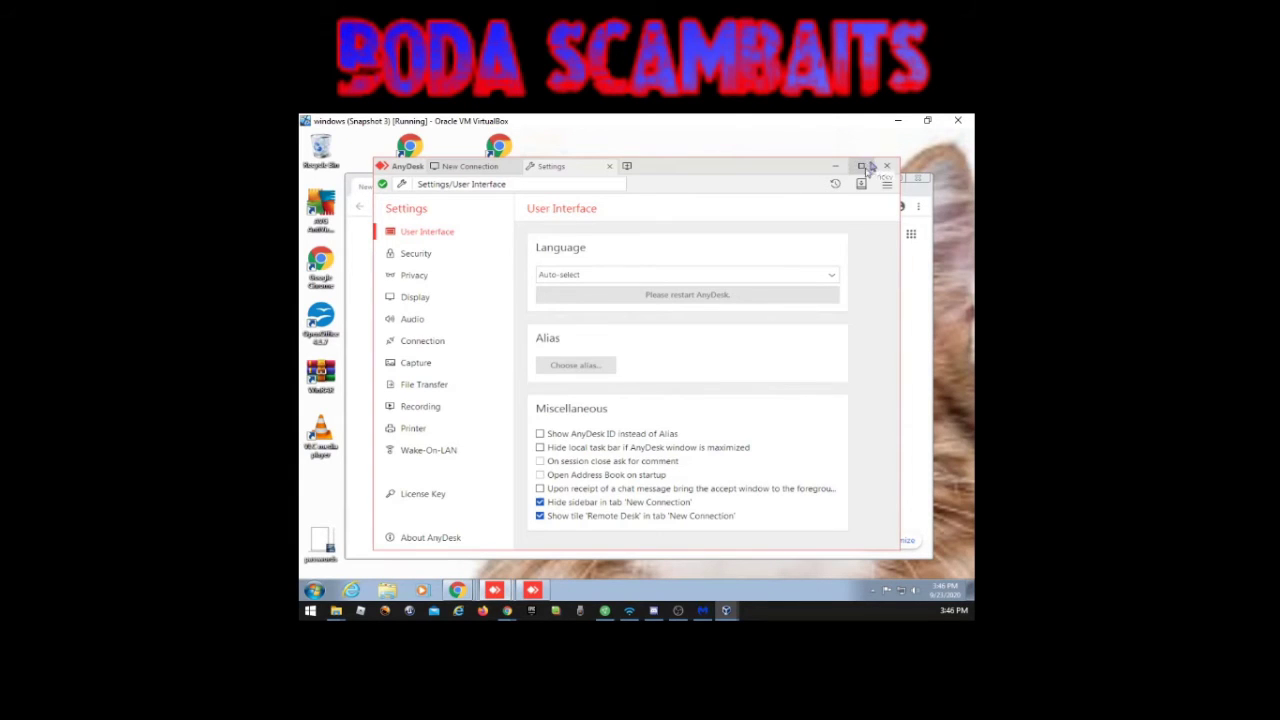
click(886, 166)
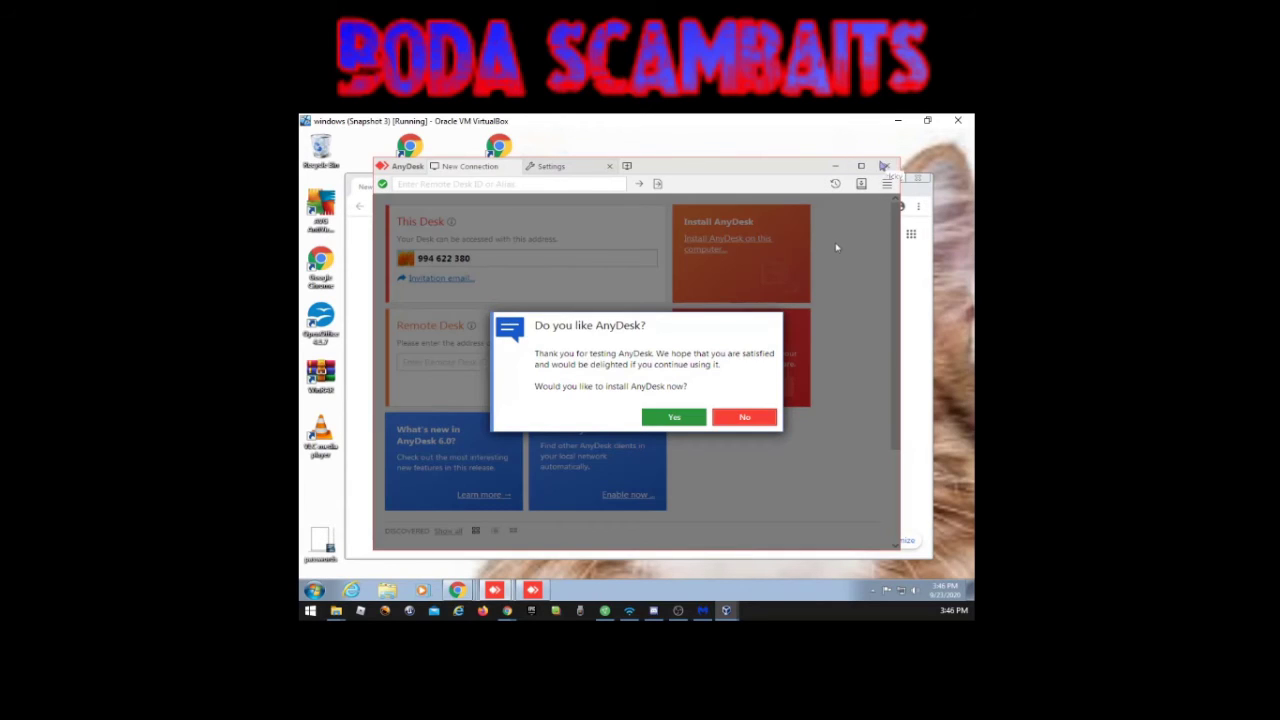
Step: Decline the 'Do you like AnyDesk?' install prompt and bring up the Windows Start menu
click(745, 416)
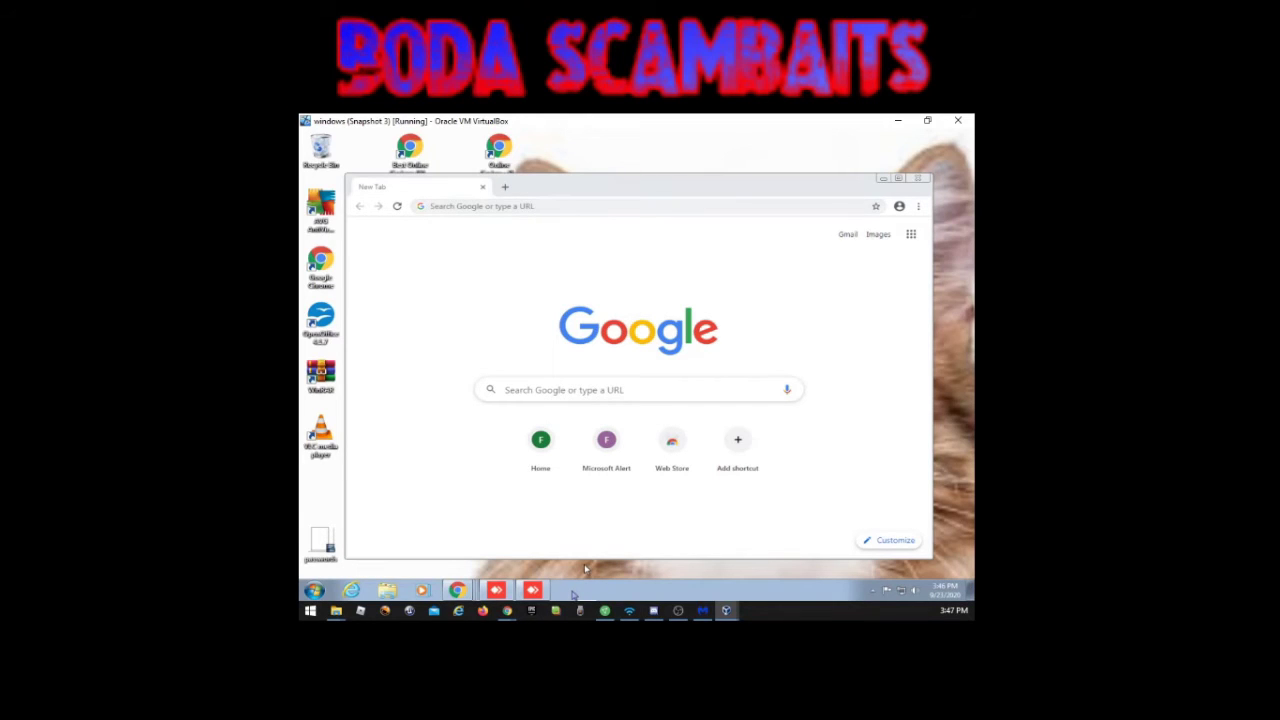
click(314, 590)
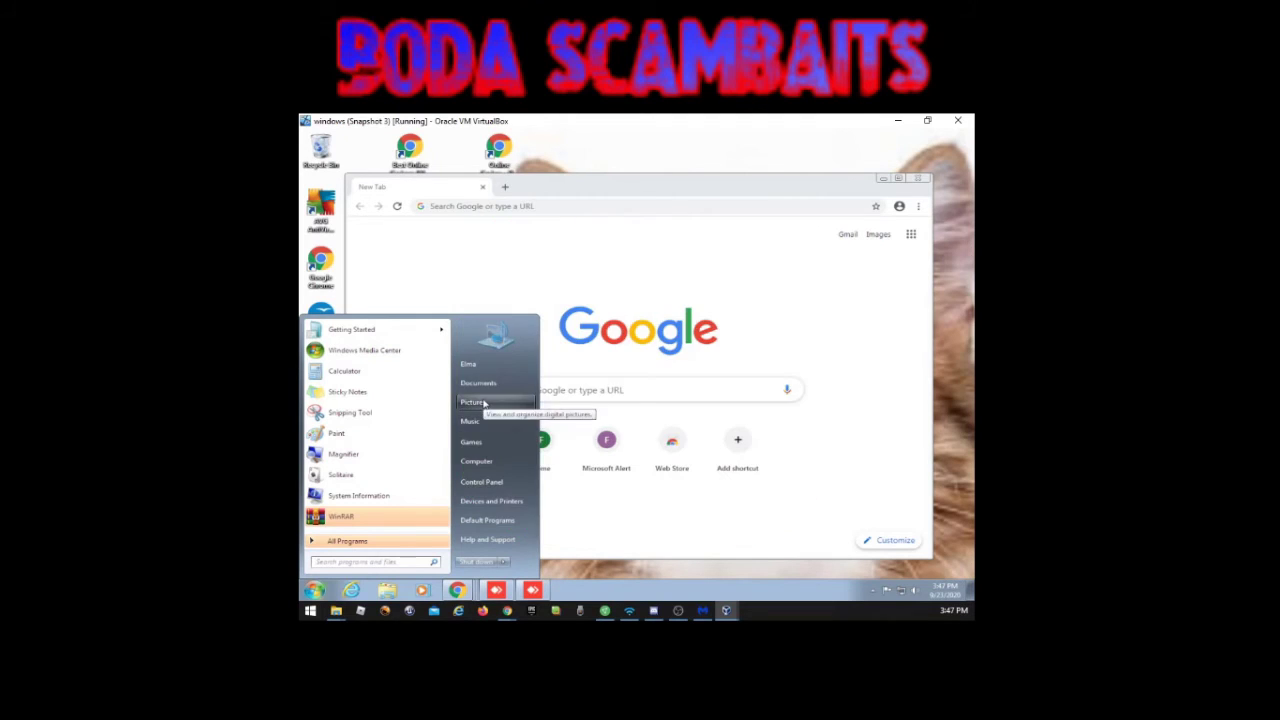
Step: Open the Pictures library from the Start menu, then close its window
click(485, 406)
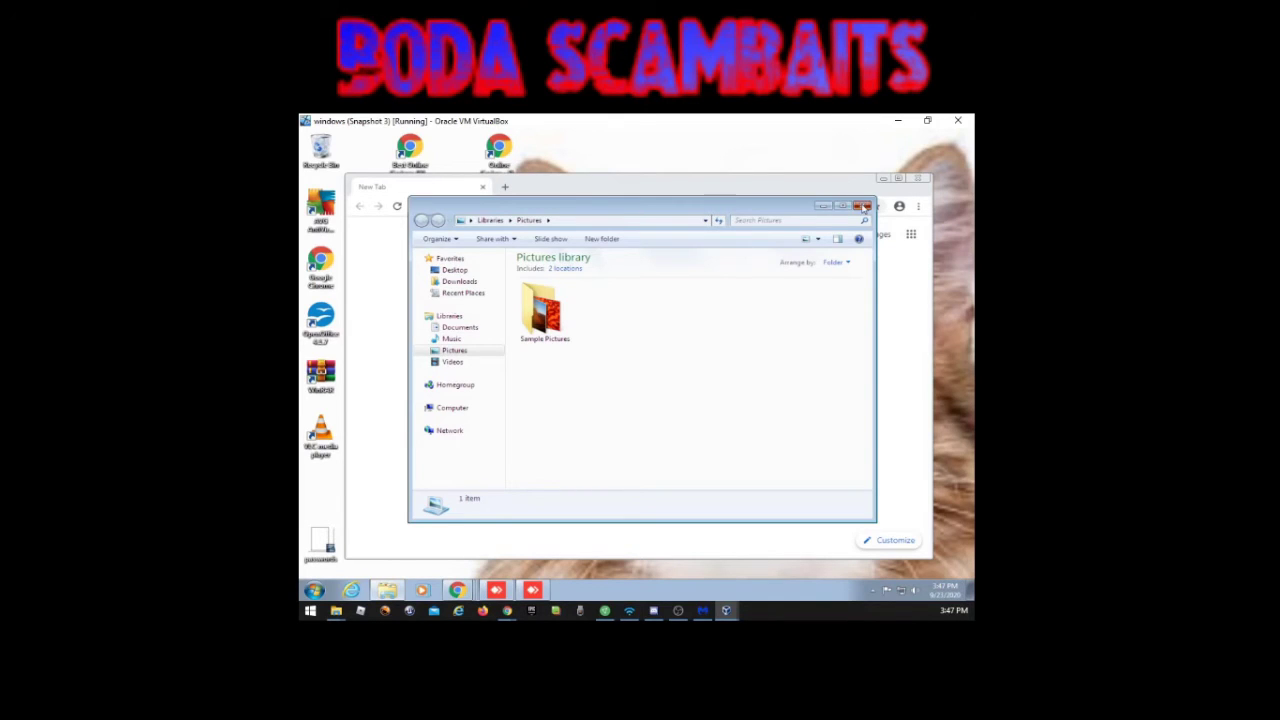
click(862, 205)
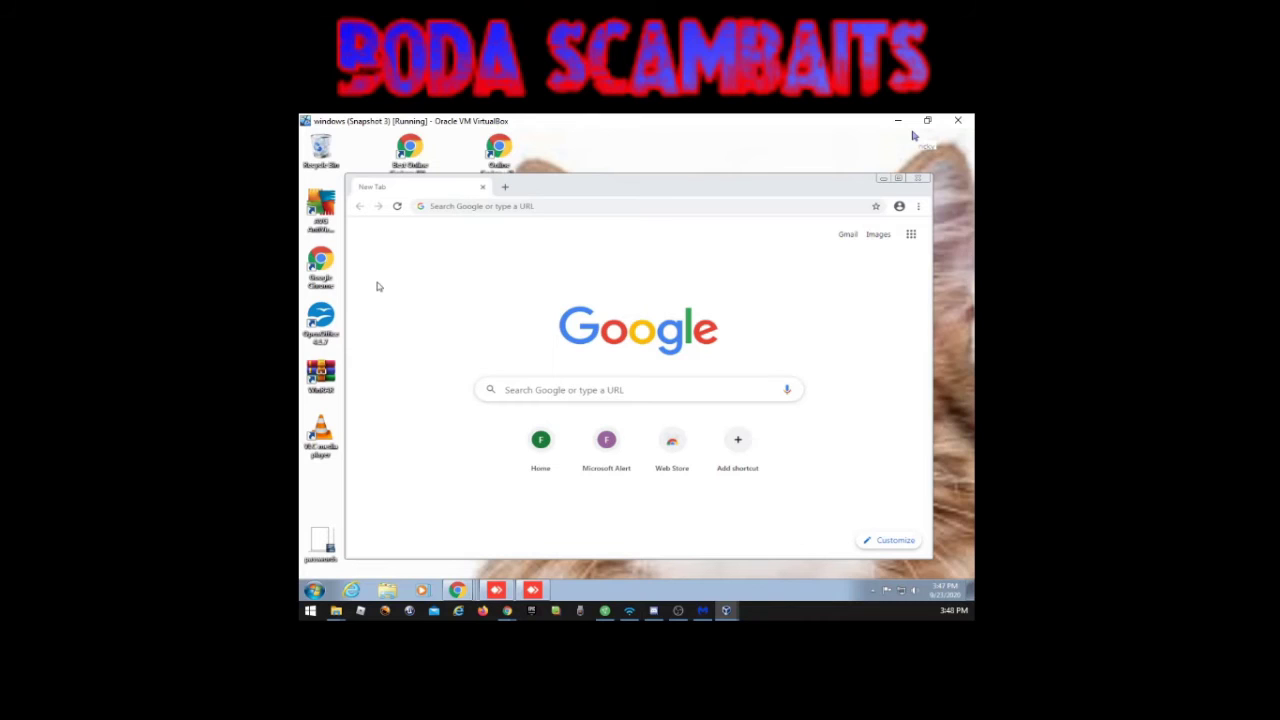
Step: Load the Microsoft Alert scam page, dismiss the AVG popup, and select the page's web address
click(607, 440)
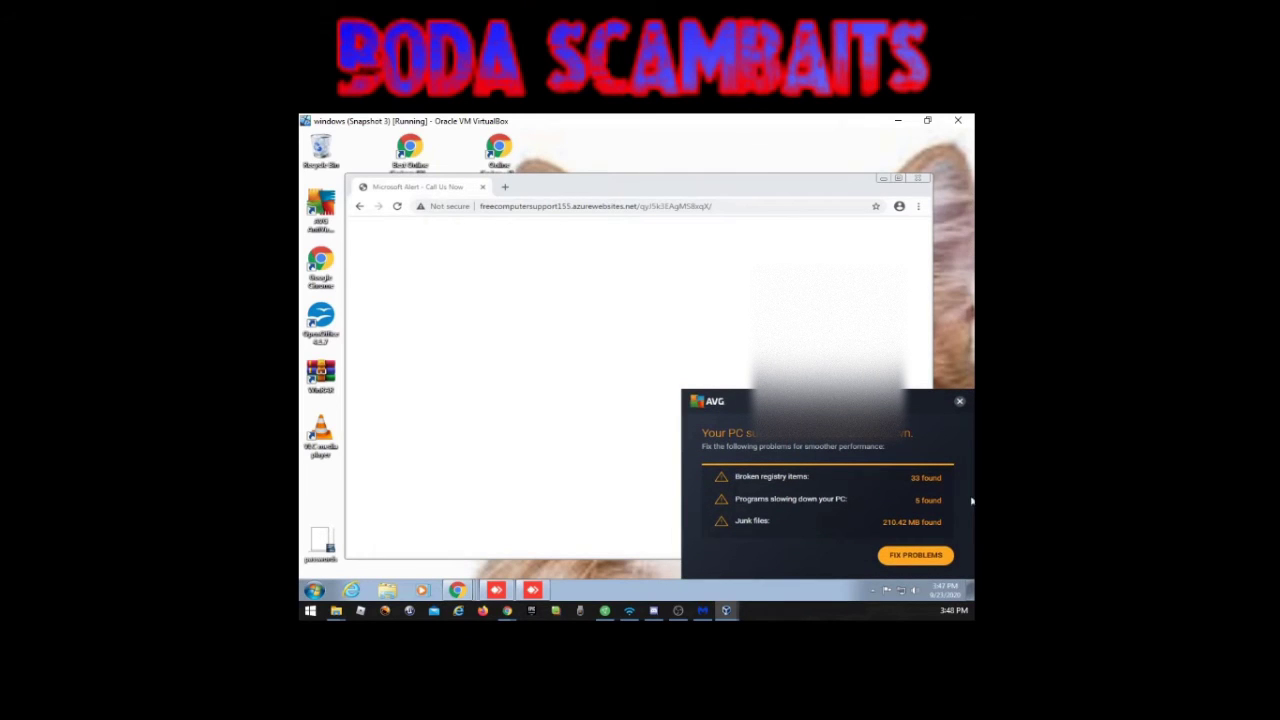
click(959, 401)
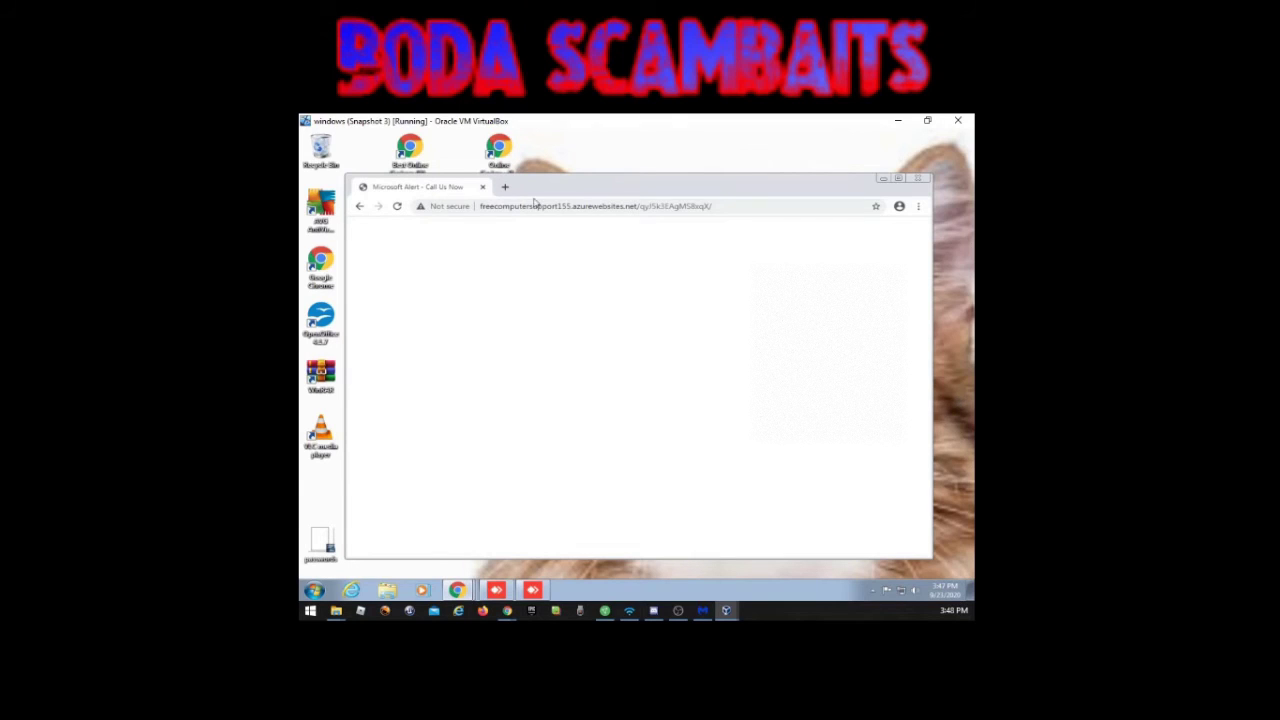
click(728, 202)
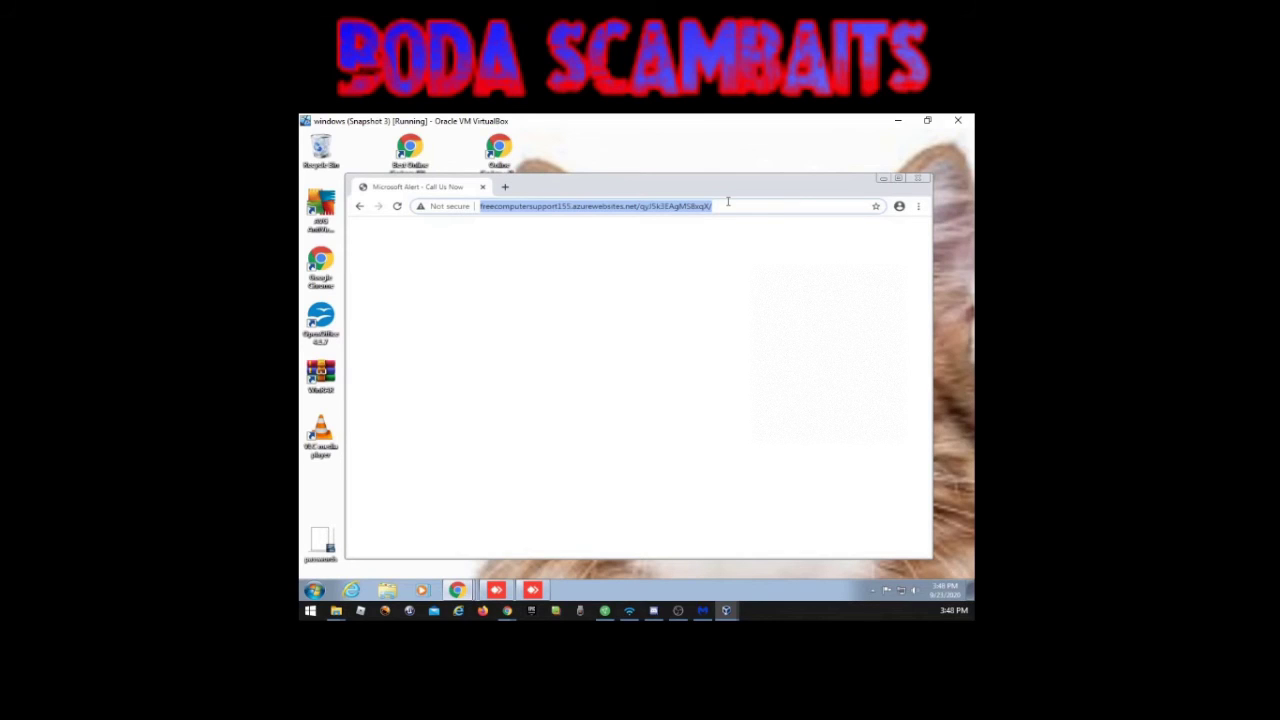
click(916, 177)
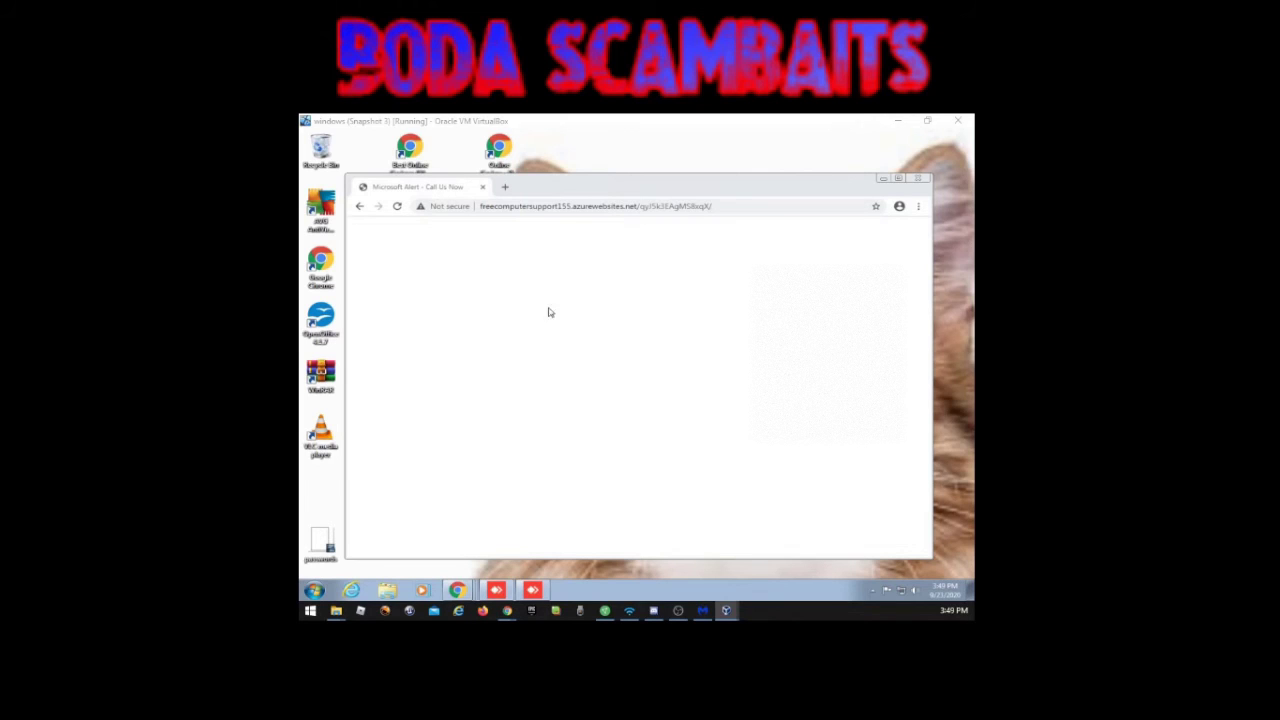
click(623, 185)
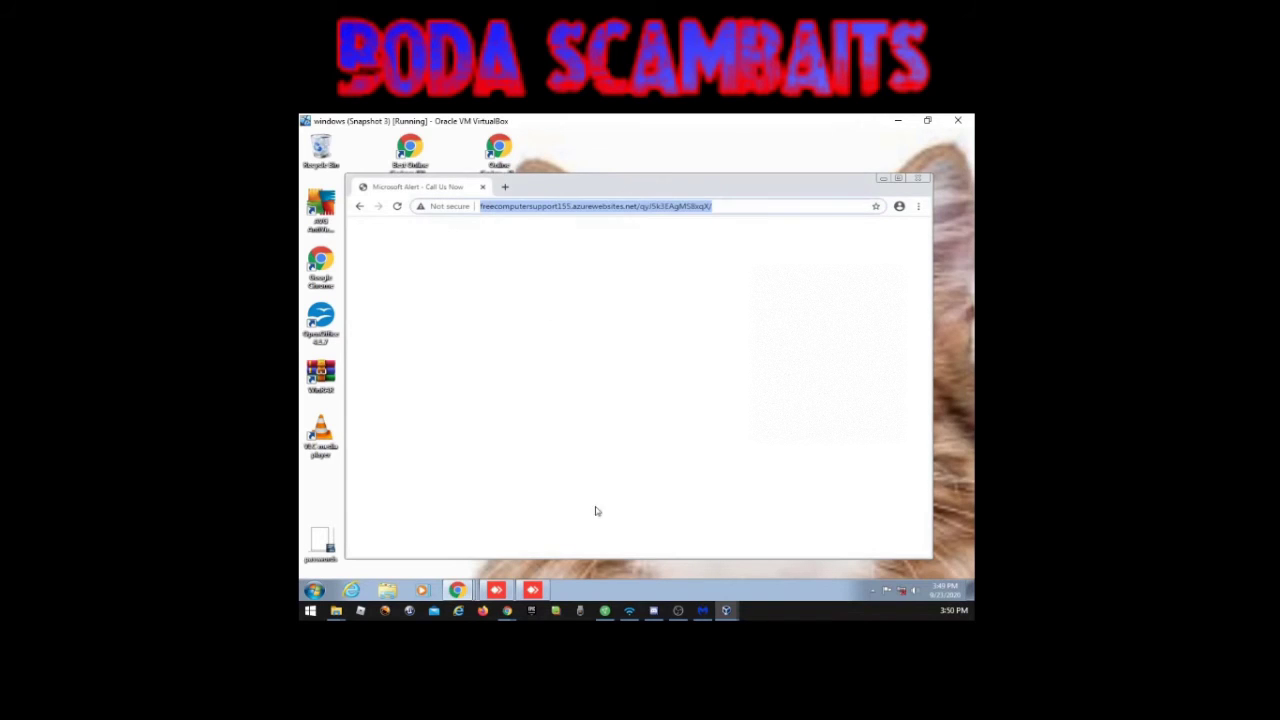
Step: Bring the AnyDesk remote session to the front and launch its file transfer view
click(534, 591)
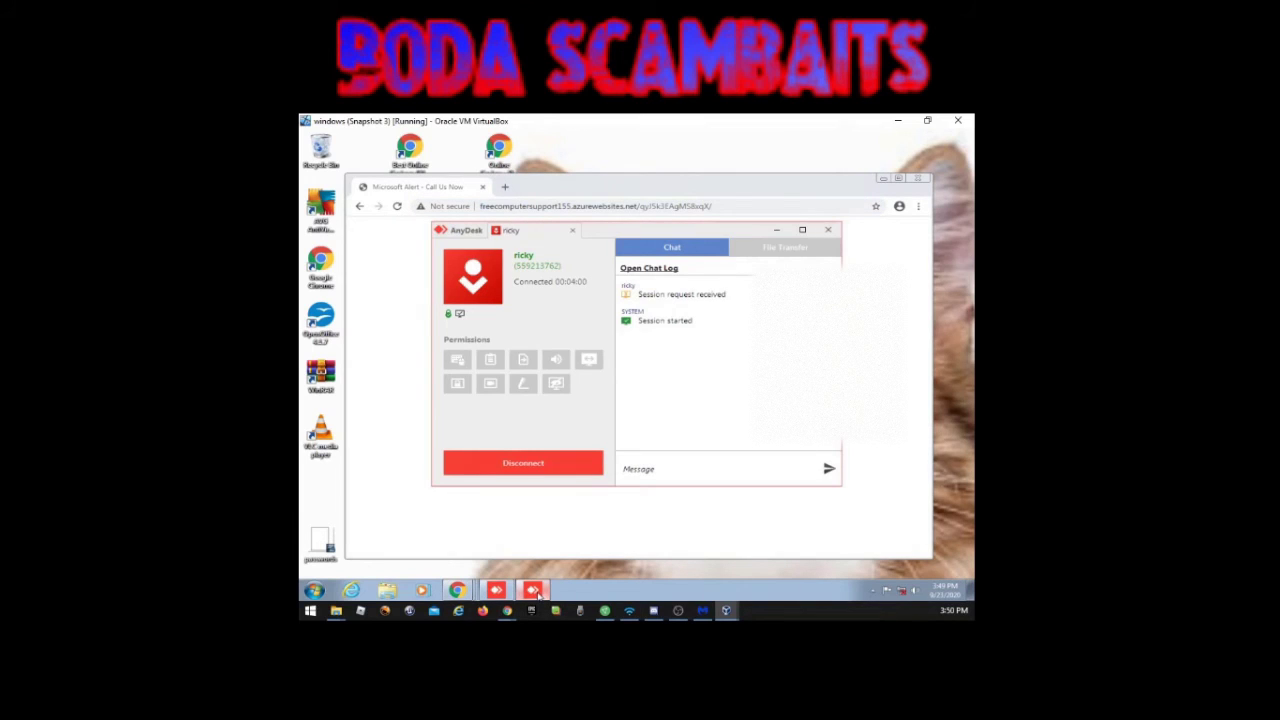
click(496, 591)
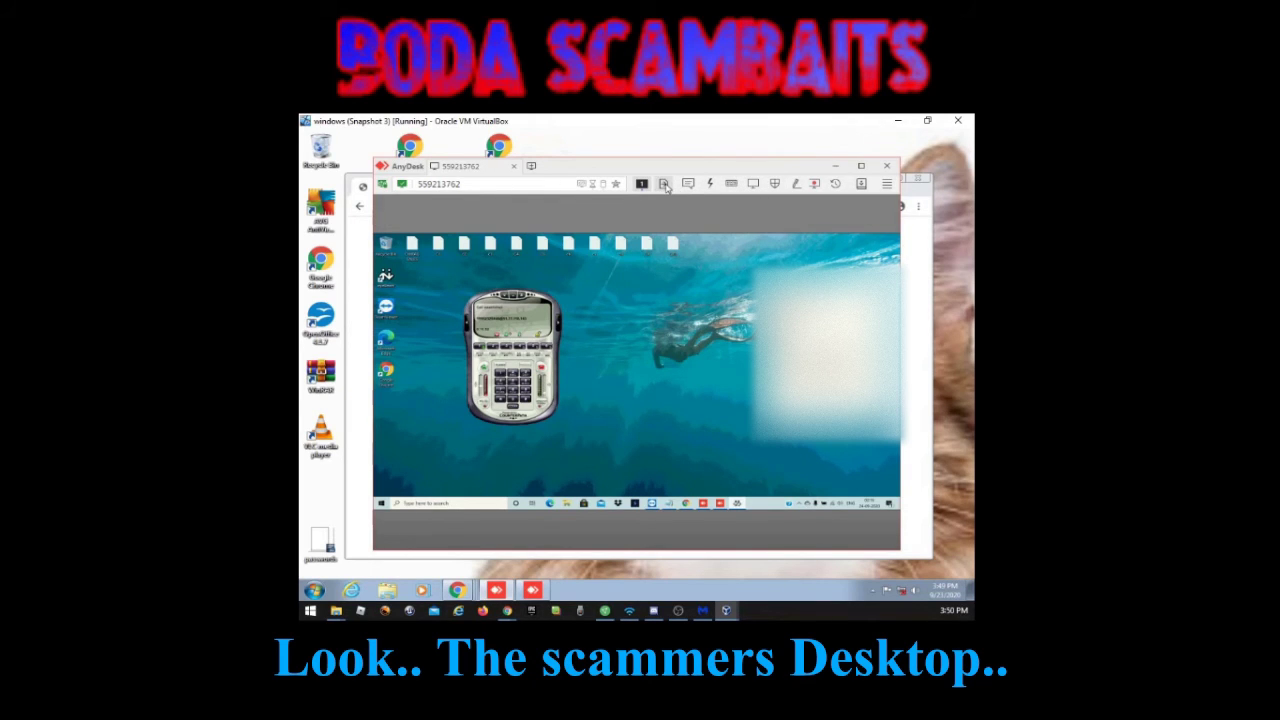
click(665, 185)
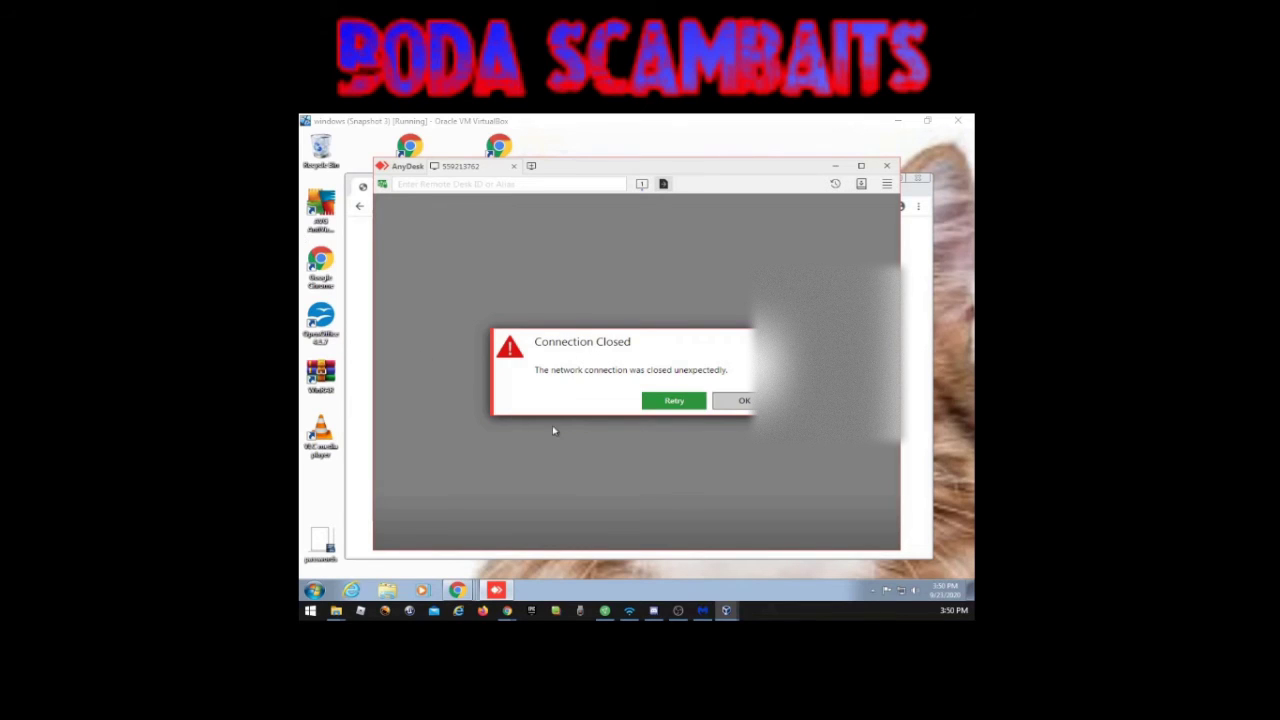
Step: Retry the dropped AnyDesk connection from the Connection Closed dialog
click(671, 400)
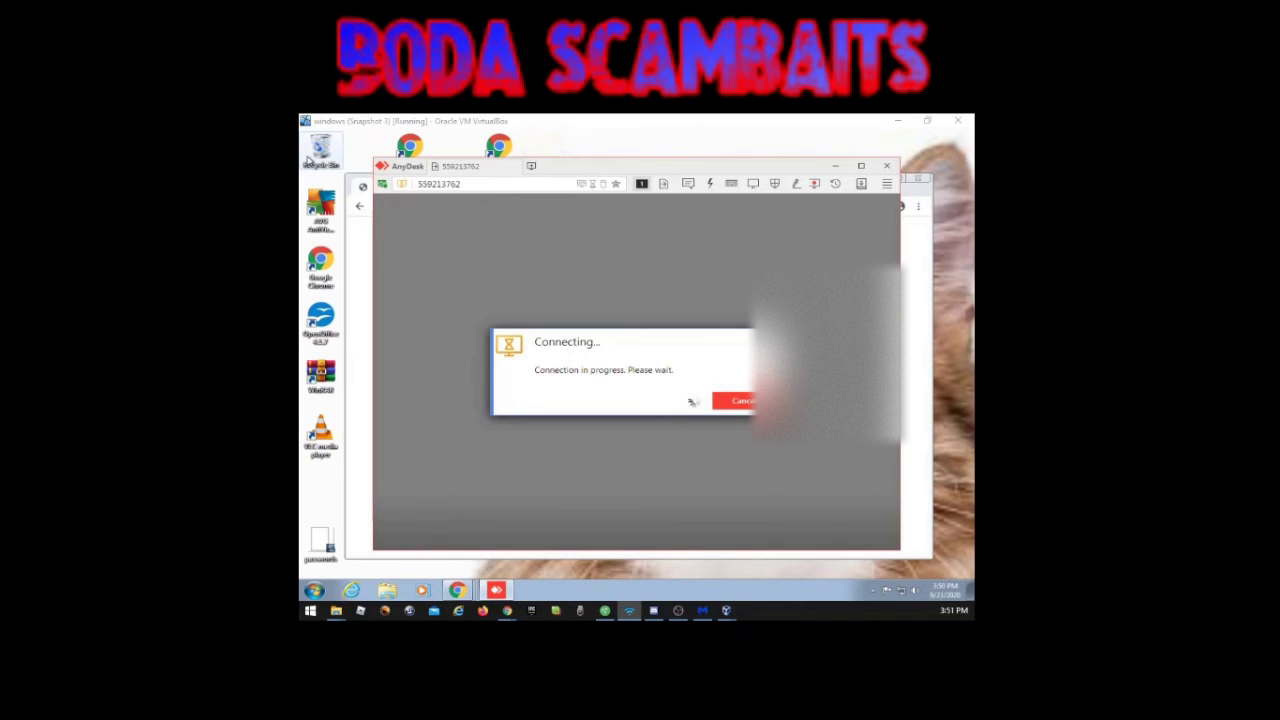
Step: Focus the VM window and relaunch file transfer once the remote desktop reconnects
click(672, 298)
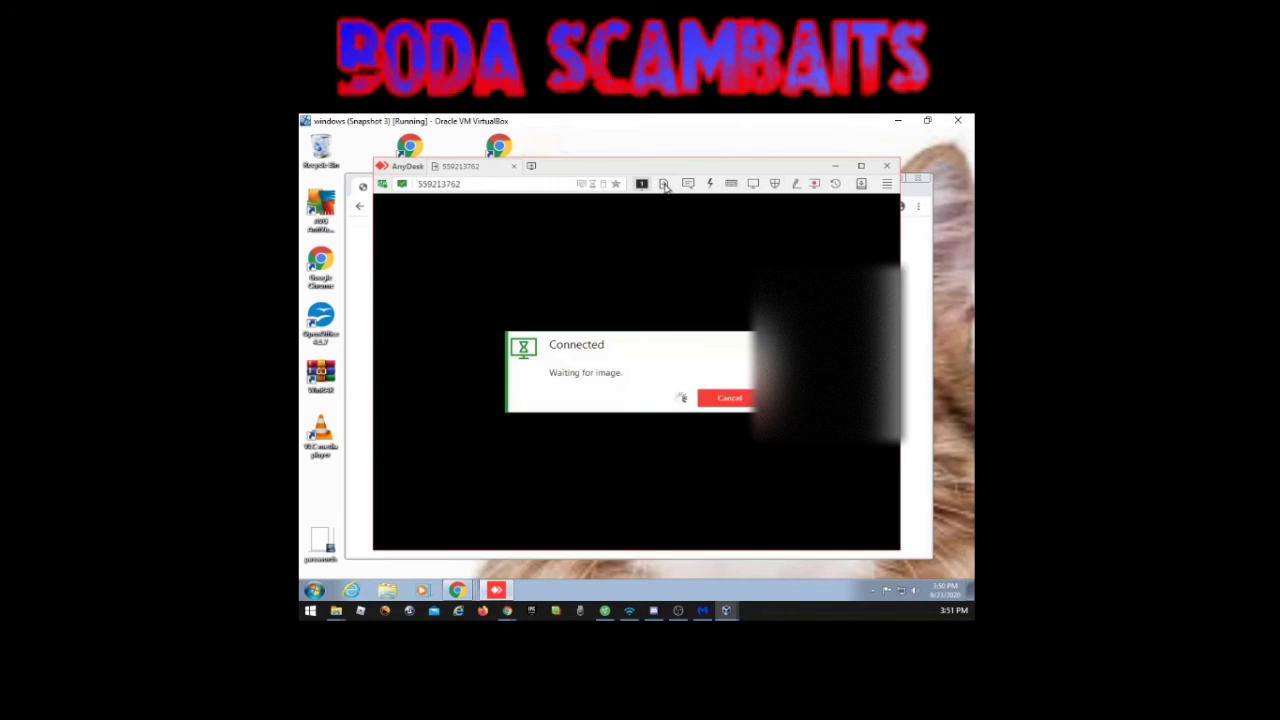
click(663, 186)
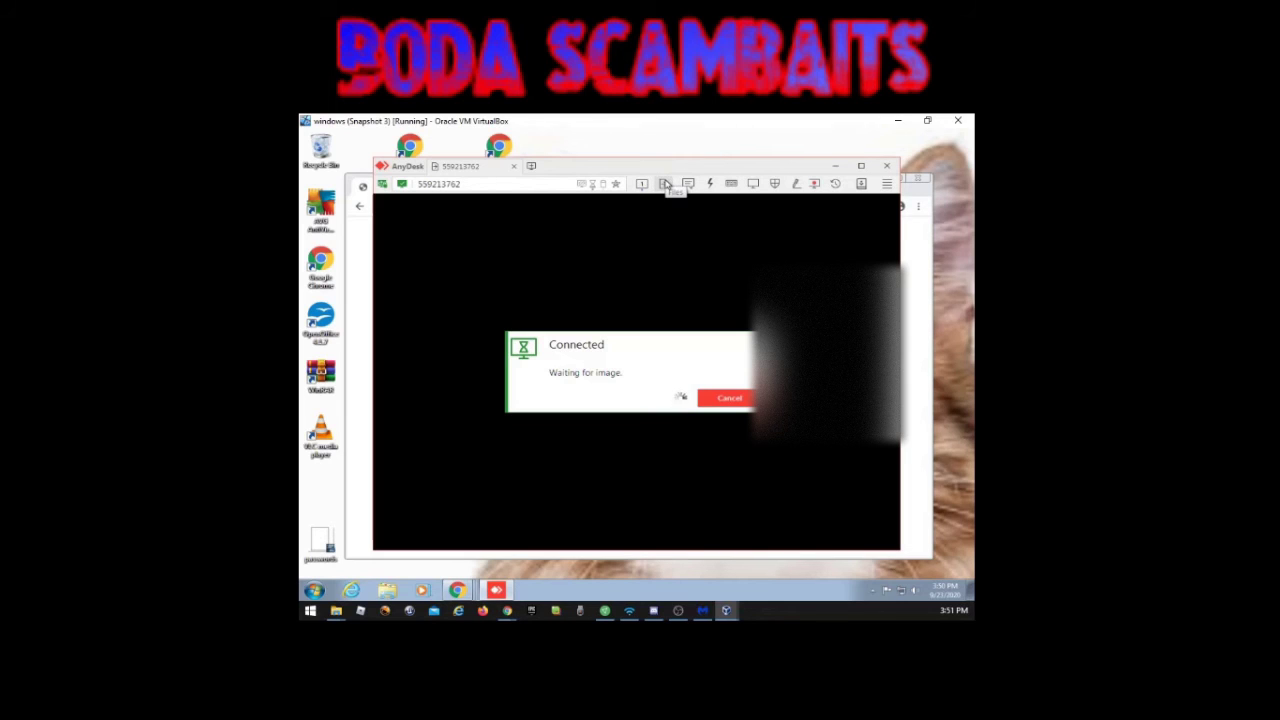
click(665, 186)
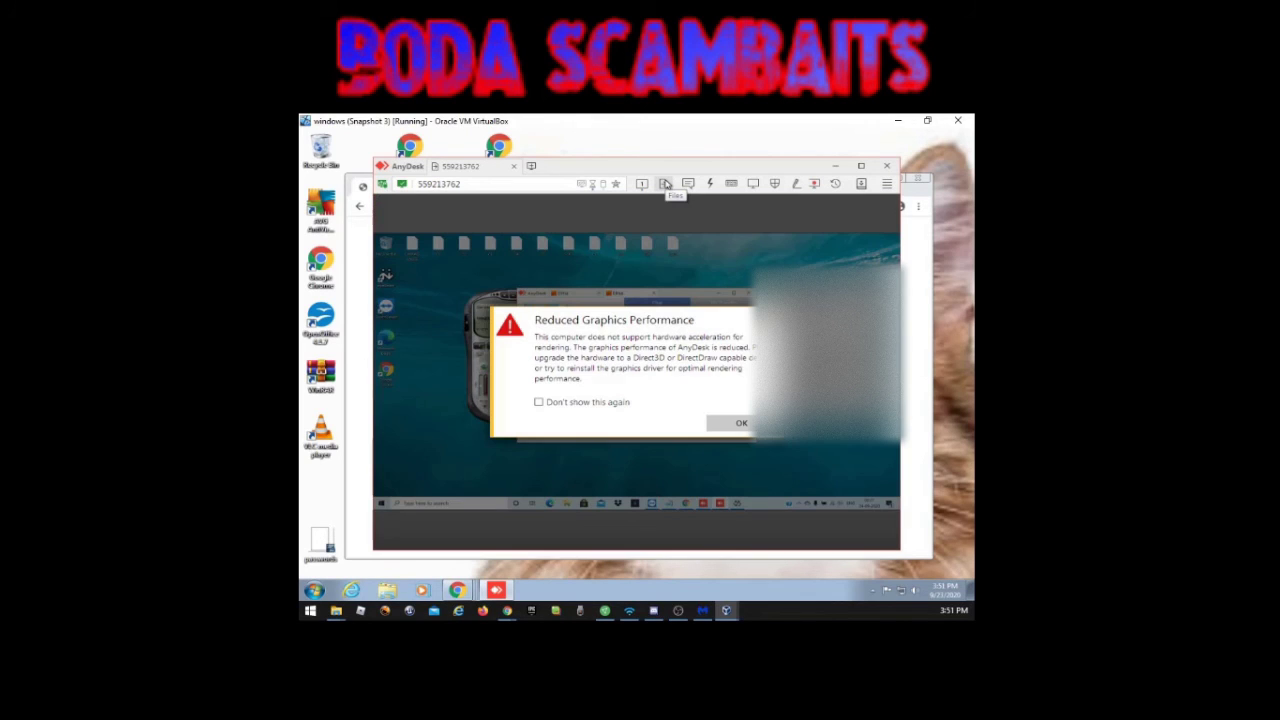
click(665, 186)
Step: Open file transfer and strip 'Documents' from the remote path to show the user's profile folder
click(664, 186)
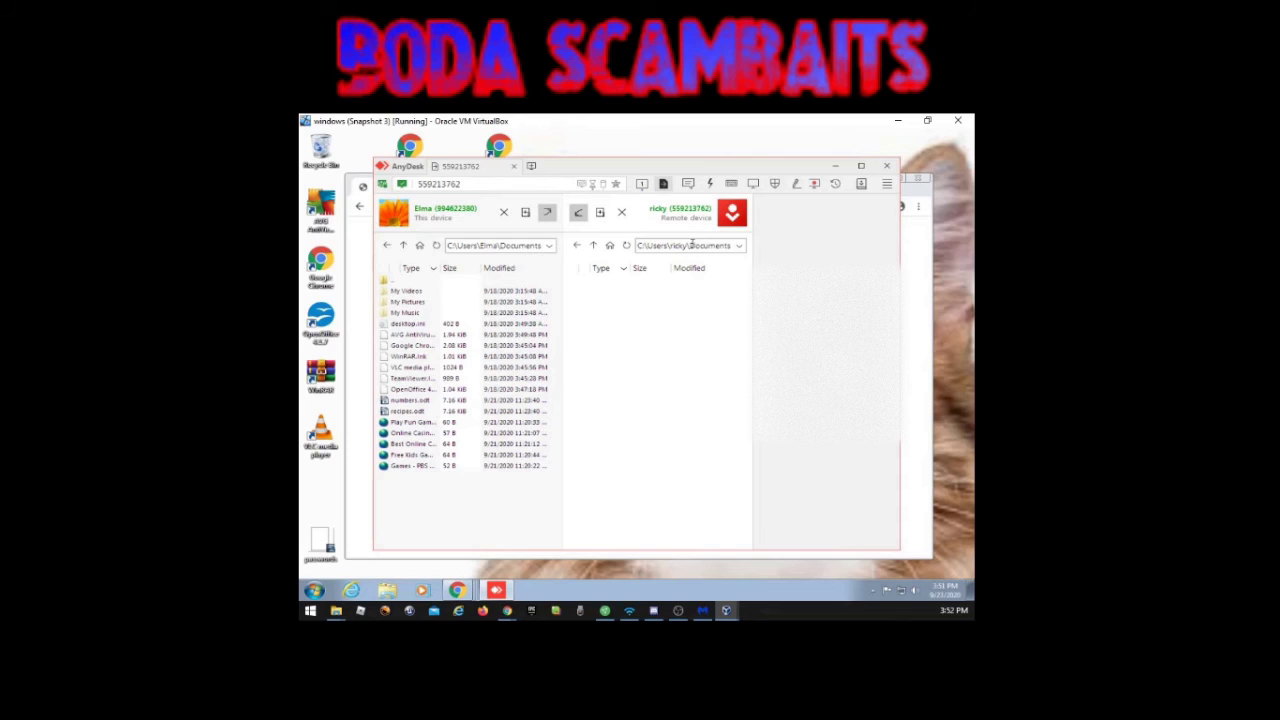
drag(689, 245, 748, 247)
key(BackSpace)
click(618, 249)
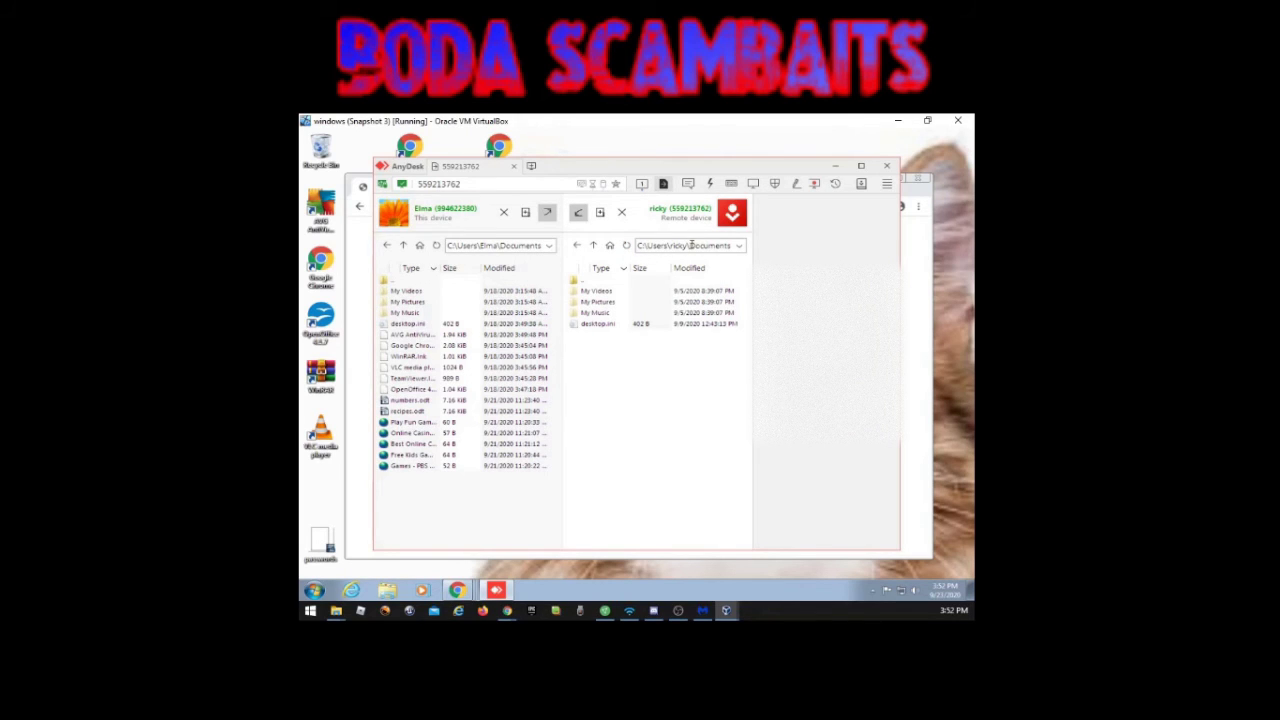
click(595, 246)
click(740, 245)
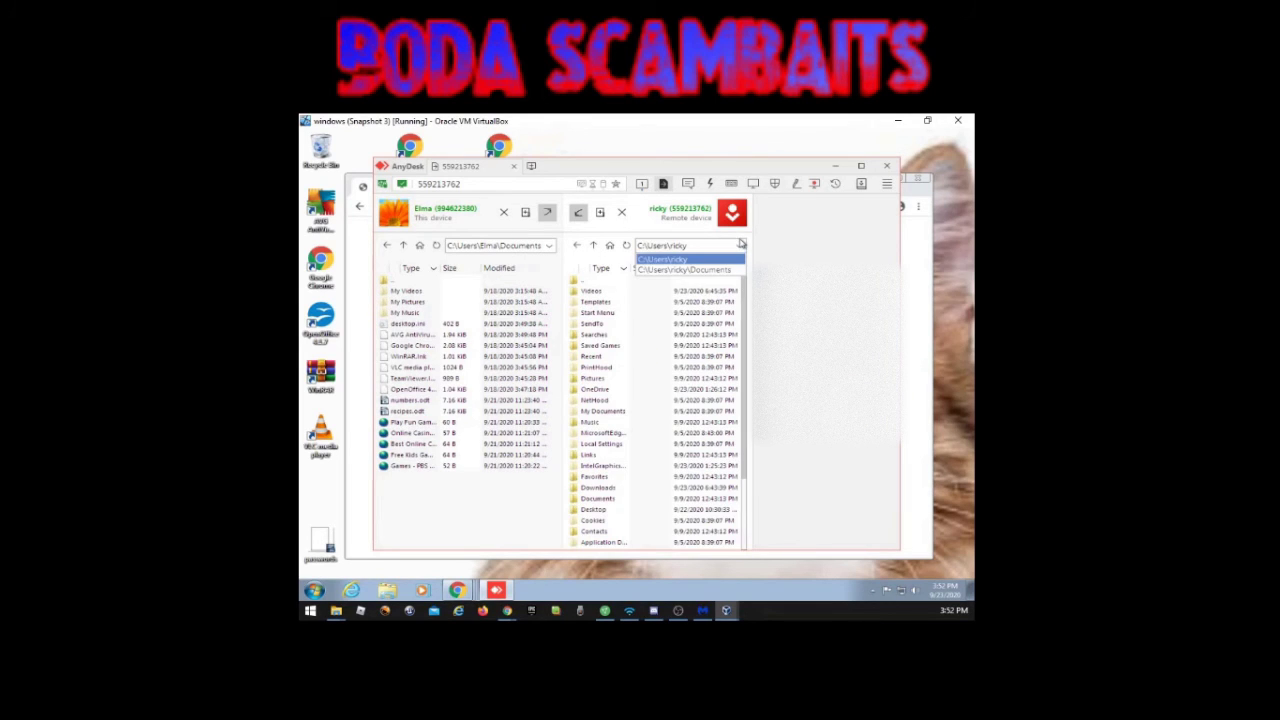
Step: Select every item in the remote profile folder with Ctrl+A and delete them
click(597, 298)
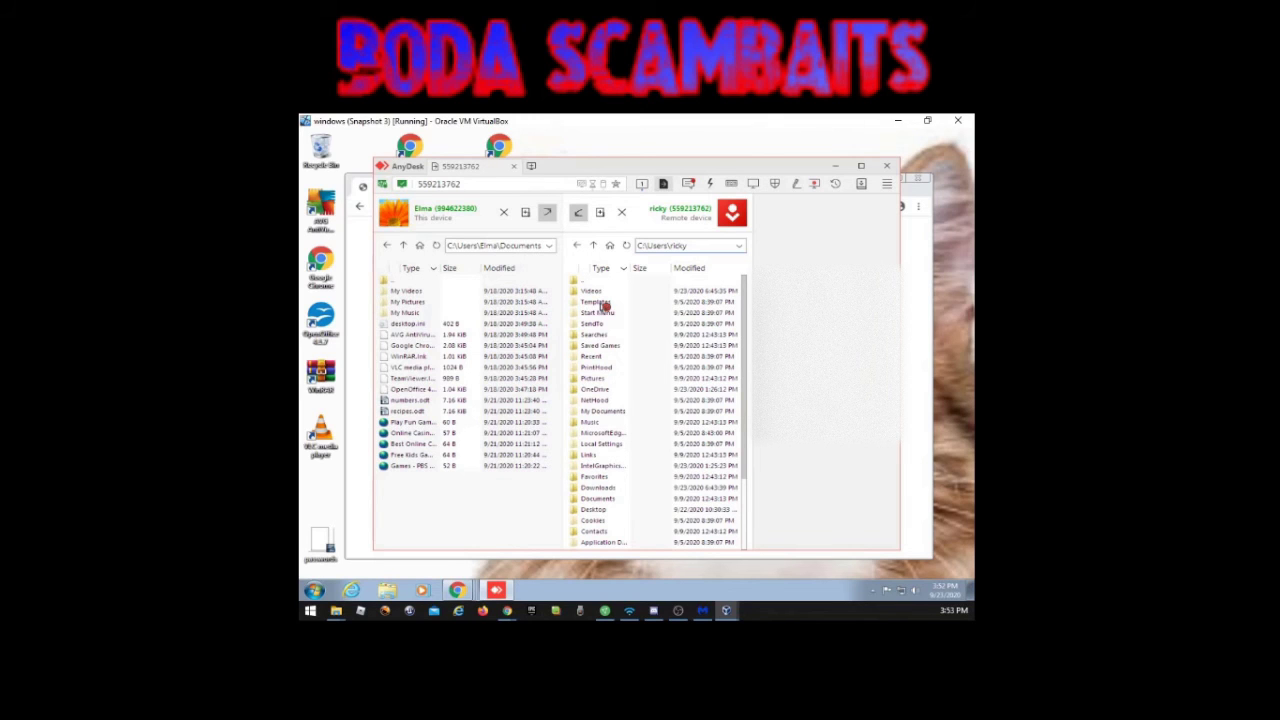
click(604, 304)
key(ctrl+a)
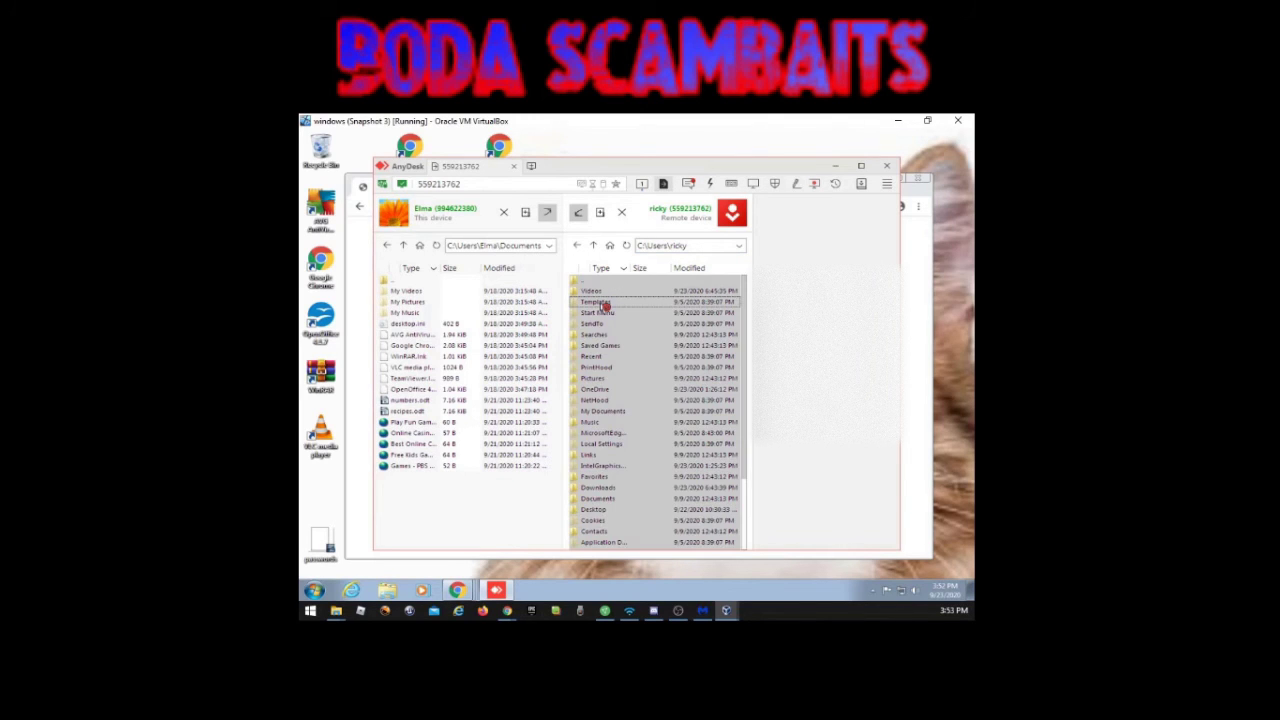
key(Delete)
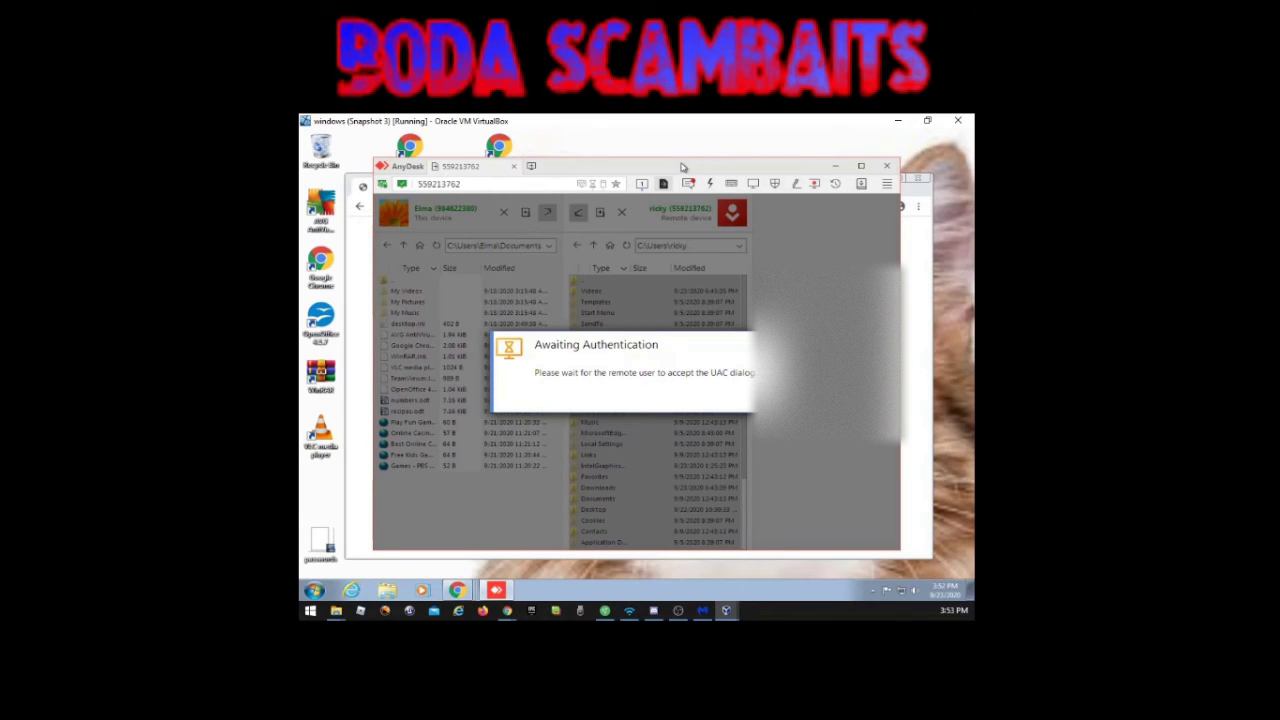
Step: Minimise AnyDesk and the Chrome scam page, then restore AnyDesk from the taskbar
click(838, 168)
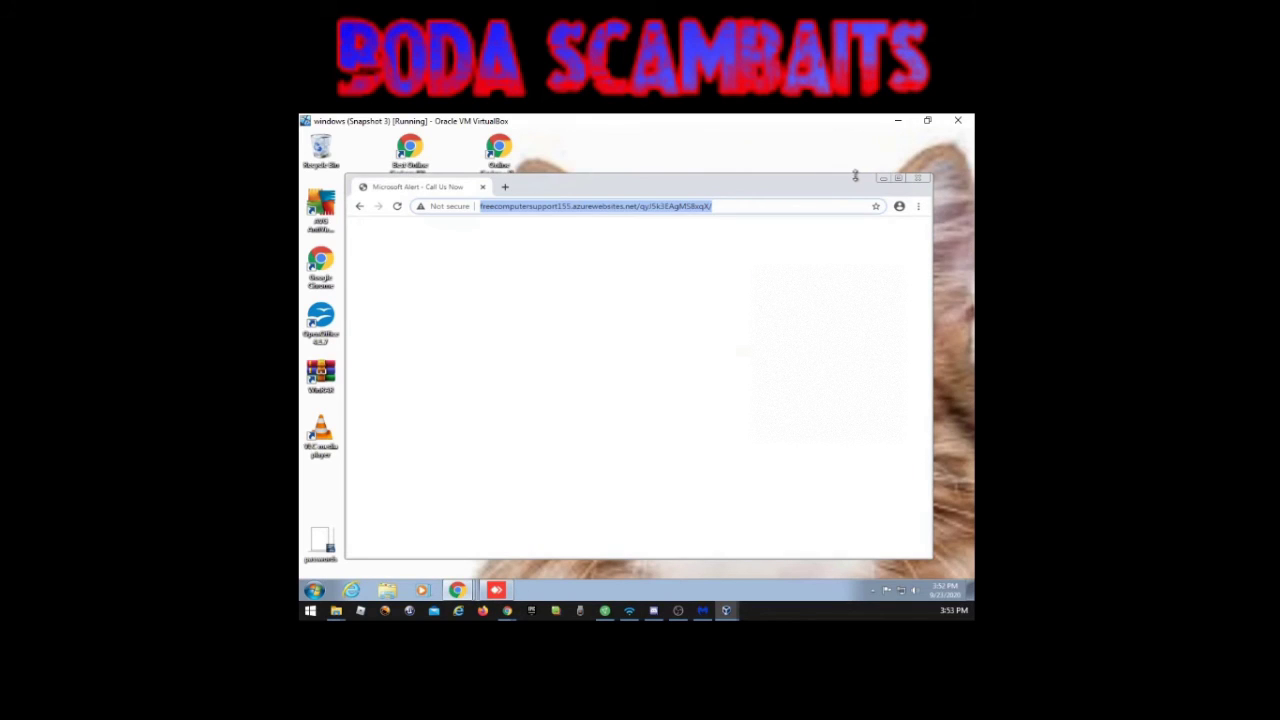
click(880, 180)
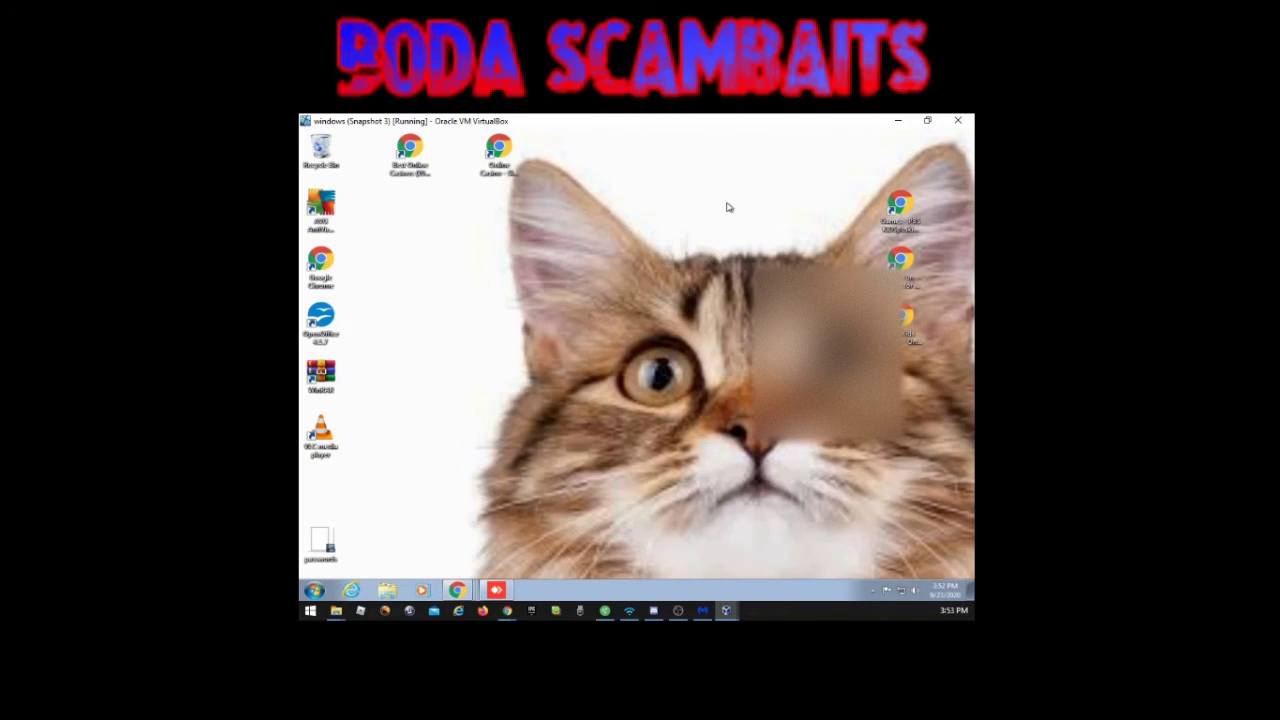
click(496, 590)
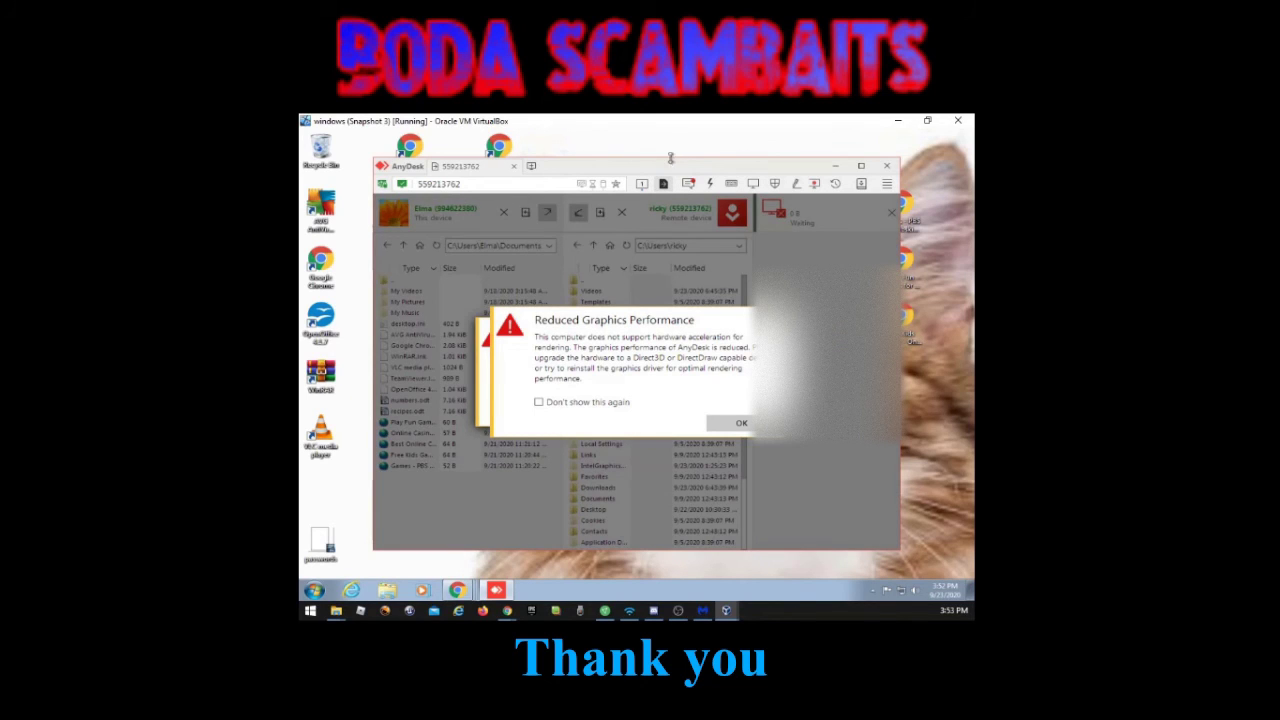
Step: Dismiss the graphics warning and confirm deleting the remote files for all conflicts
click(739, 423)
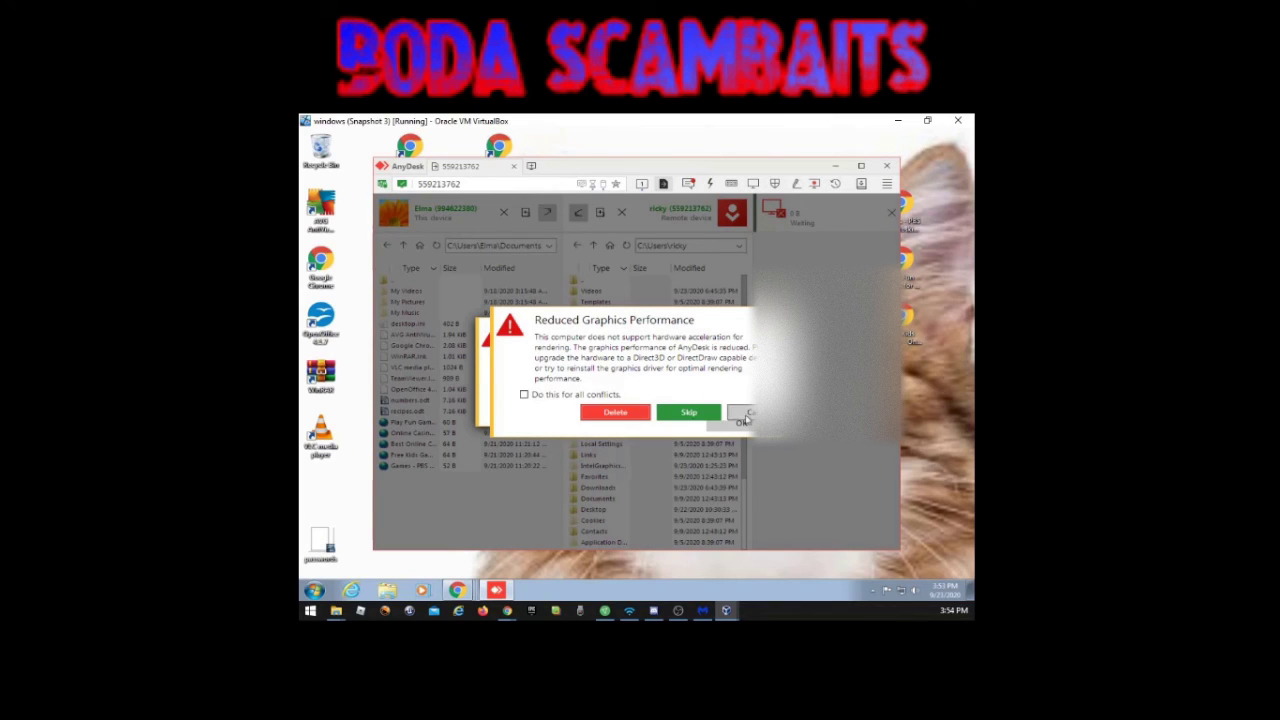
click(526, 394)
click(614, 412)
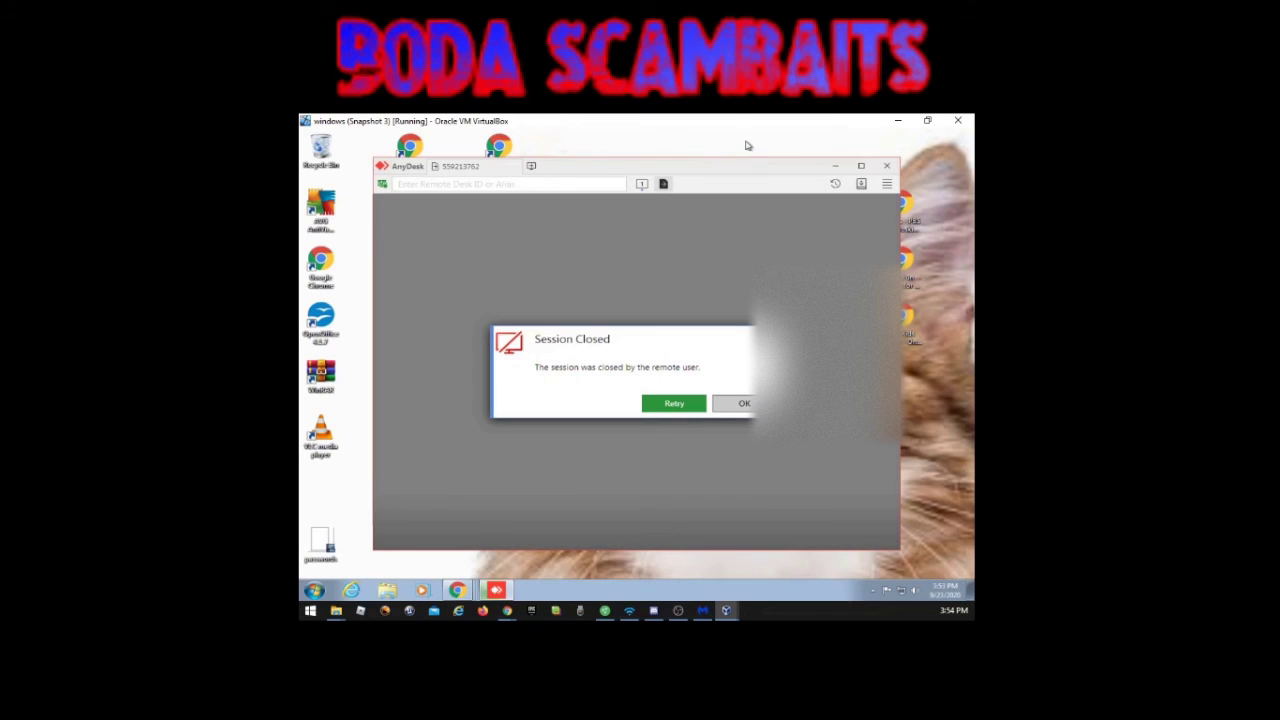
Step: Retry the closed session to reconnect to the remote desk, now showing AnyDesk's installation page
click(686, 405)
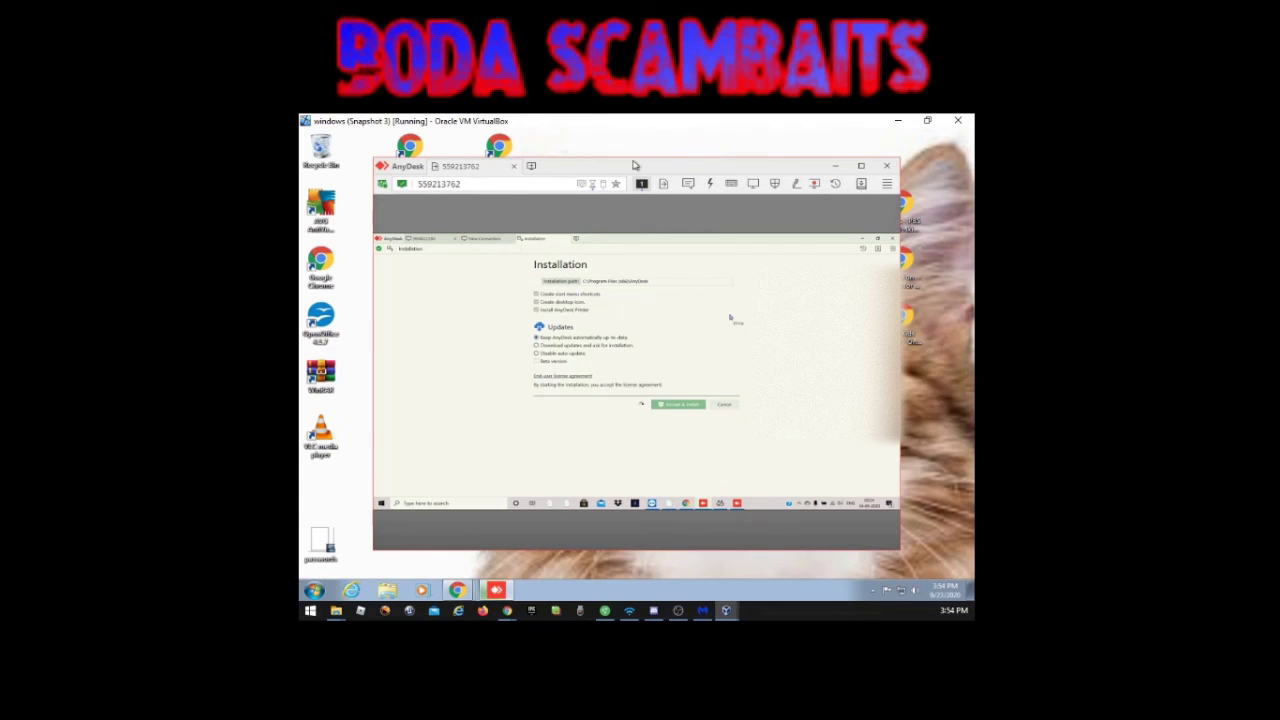
Step: In file transfer, select everything in the remote home folder and delete all 4221 files and 416 folders
click(662, 185)
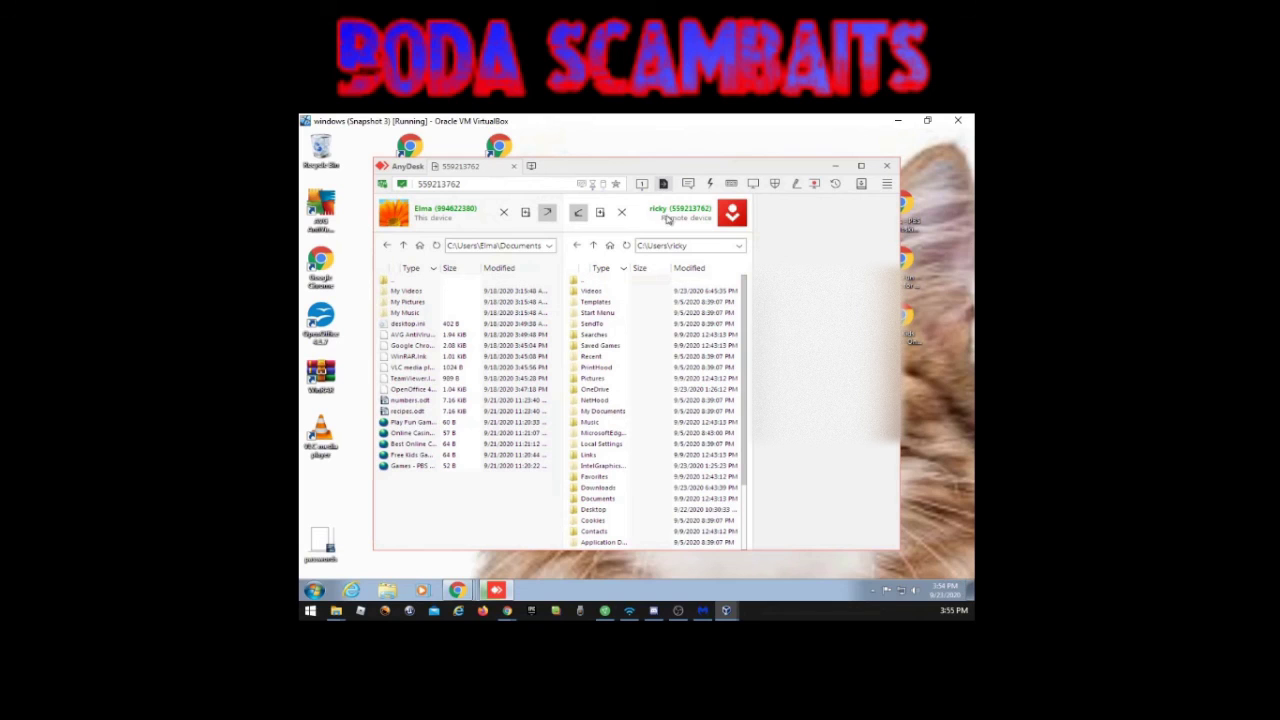
click(632, 346)
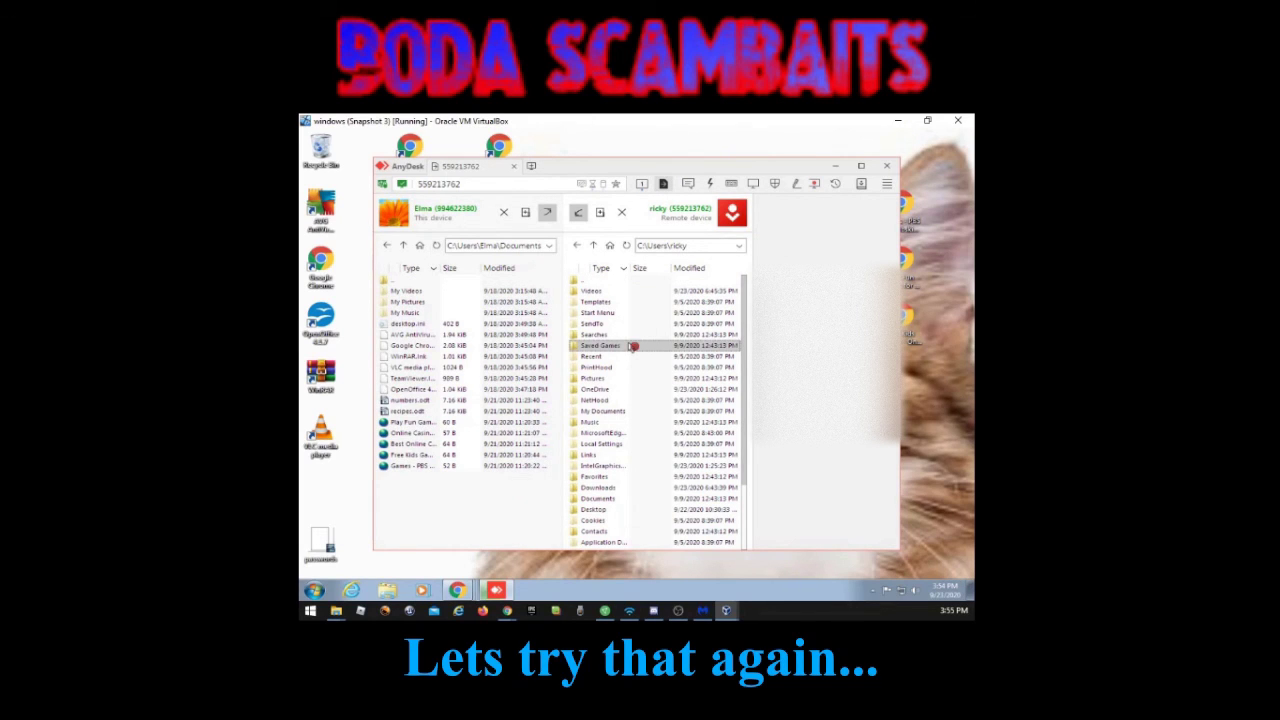
key(ctrl+a)
click(665, 262)
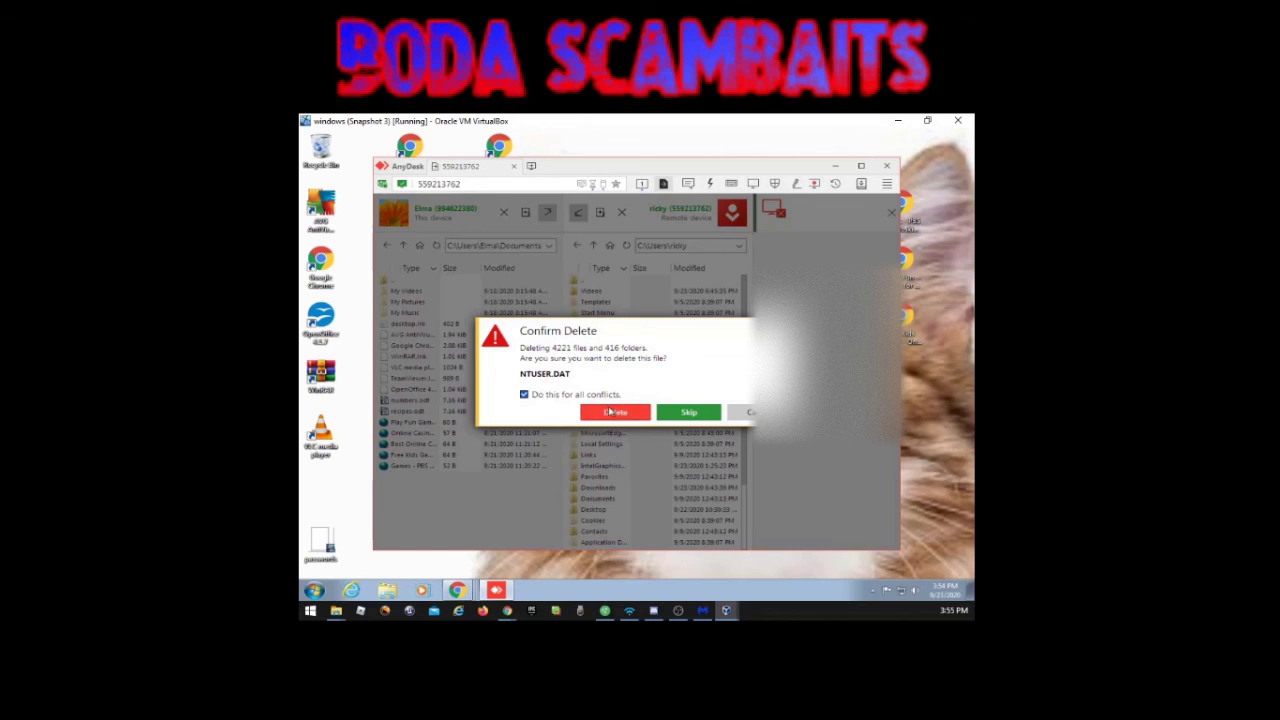
click(615, 412)
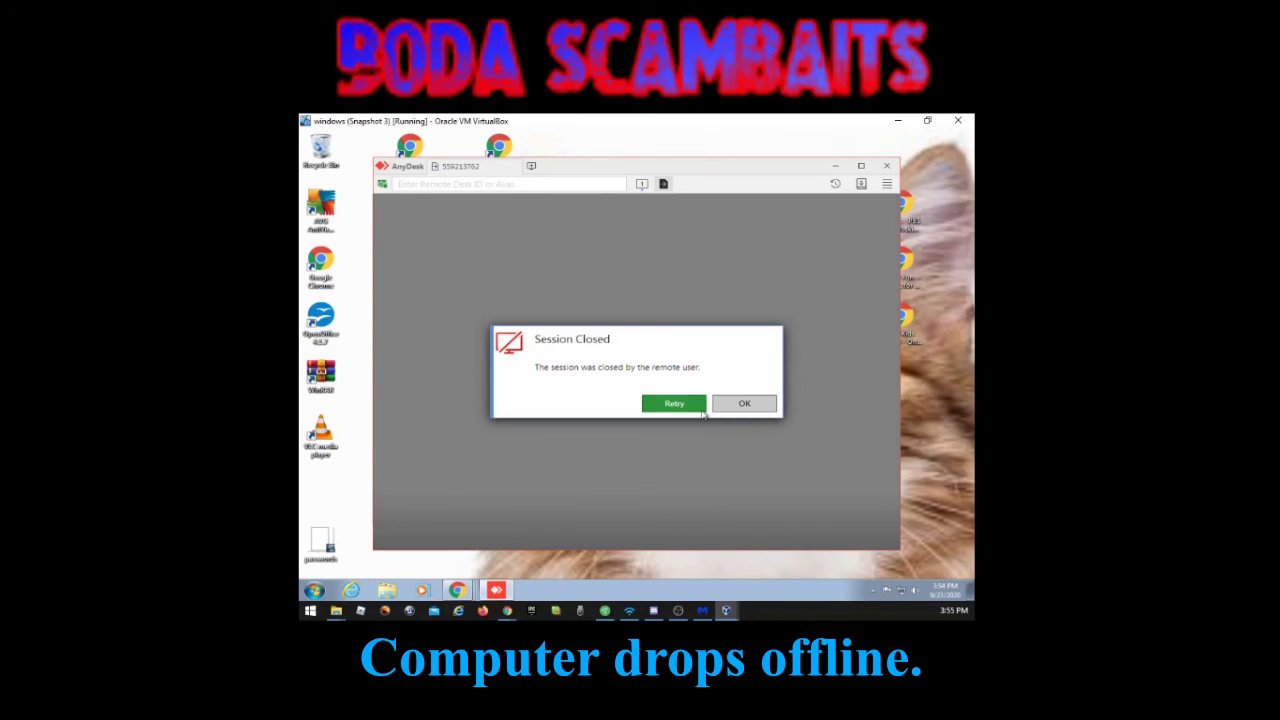
Step: Repeatedly retry and reconnect to the remote desk while it reports Client Offline
click(674, 403)
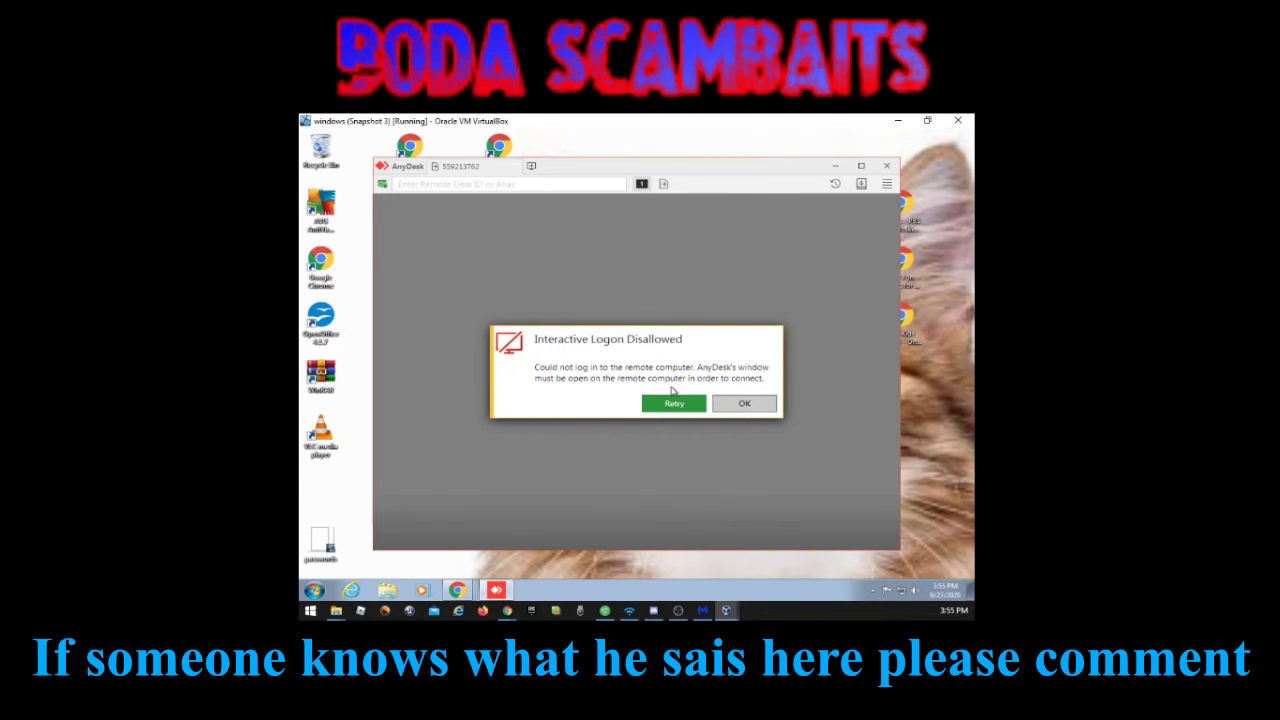
click(674, 403)
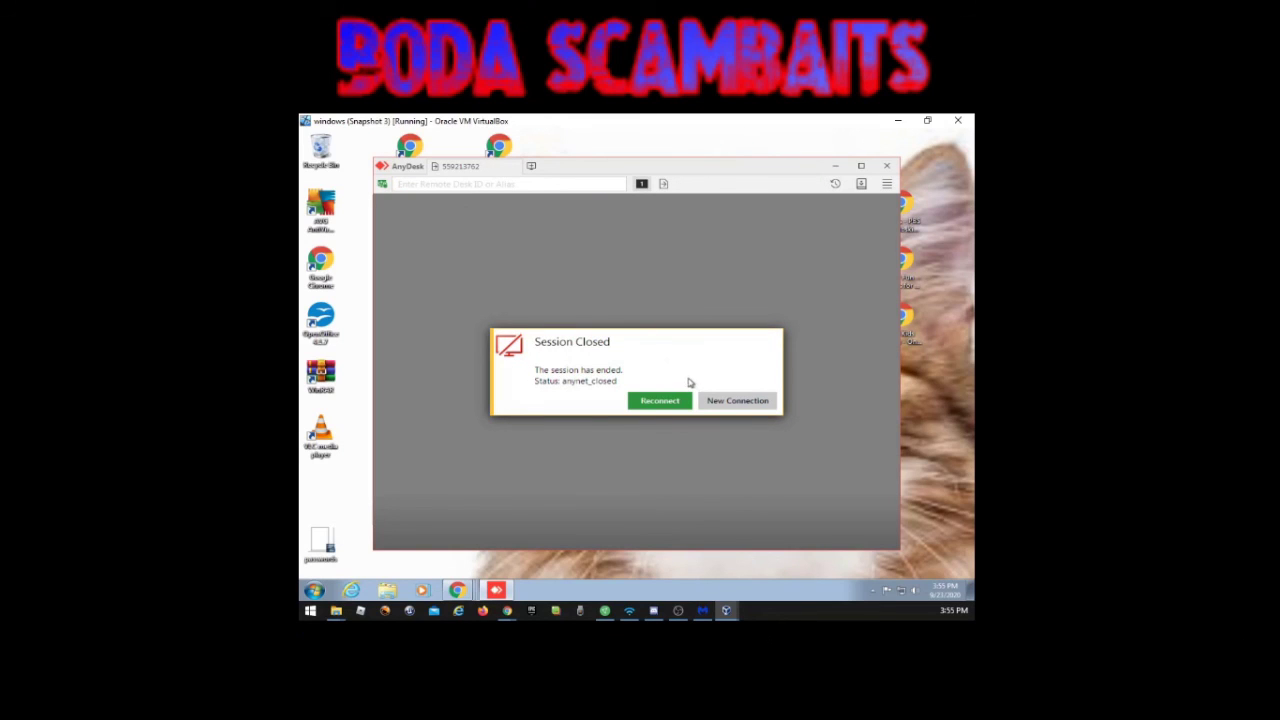
click(677, 405)
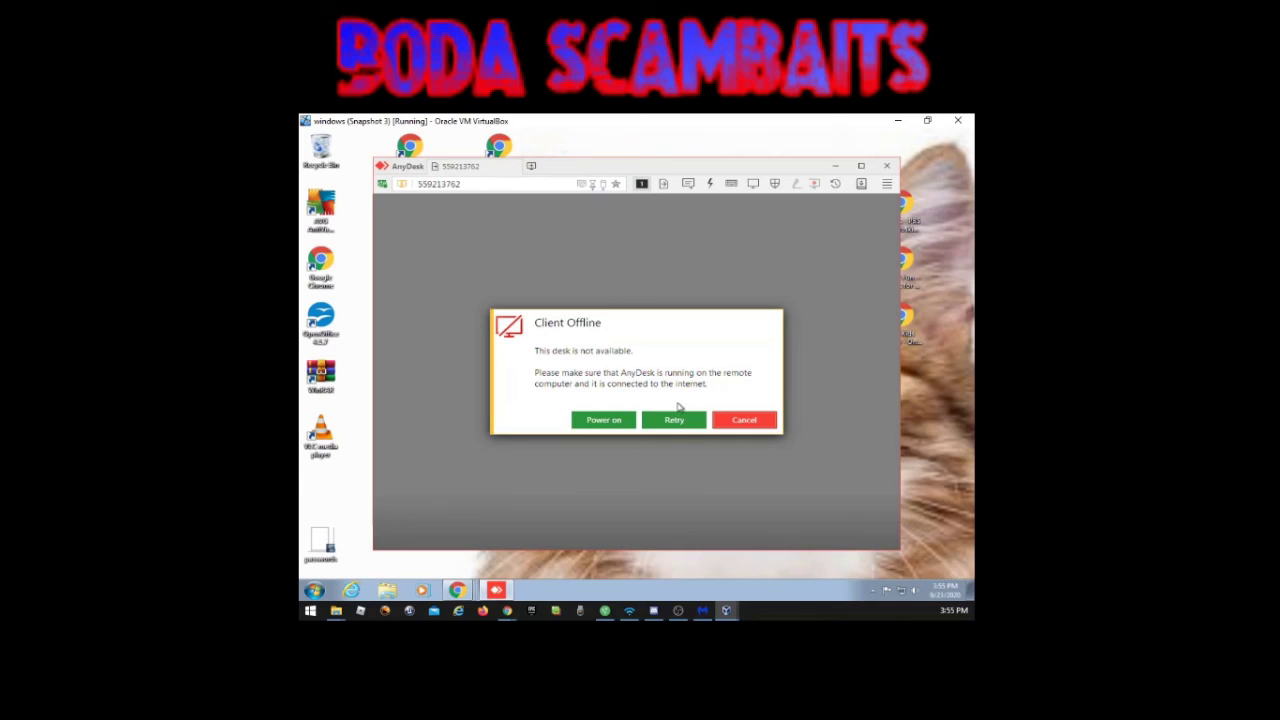
click(677, 419)
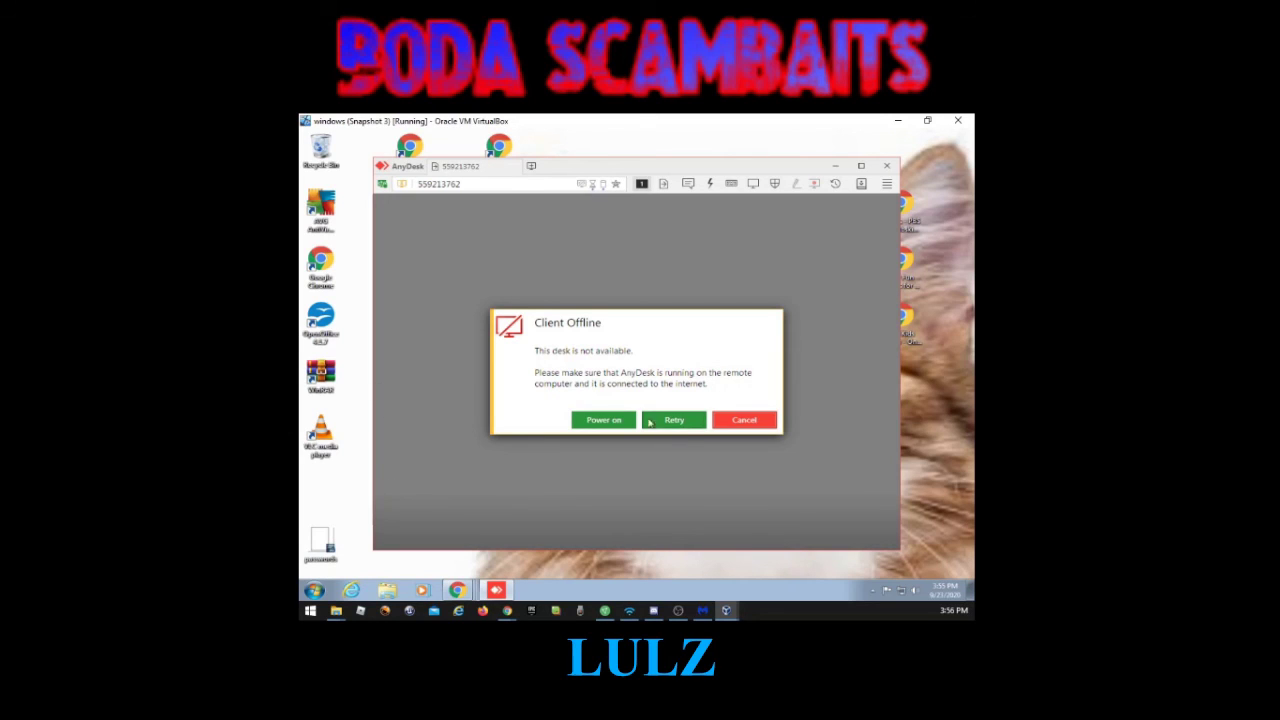
click(674, 420)
click(668, 421)
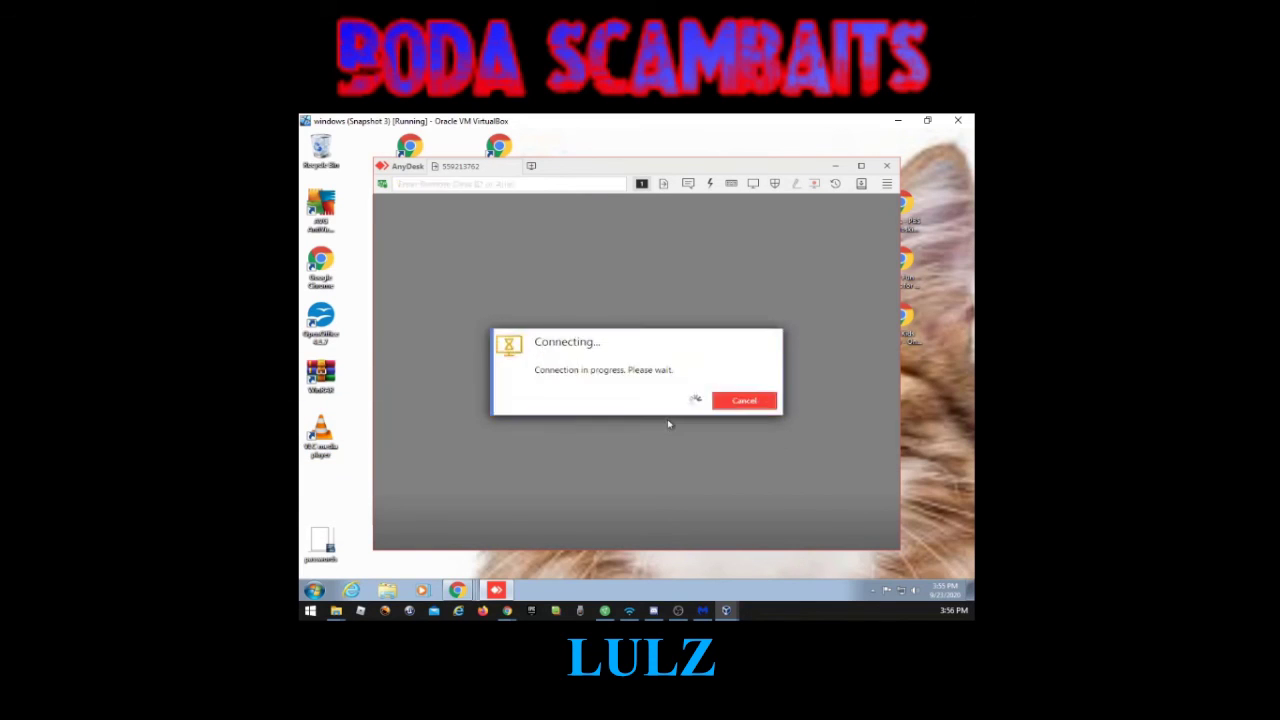